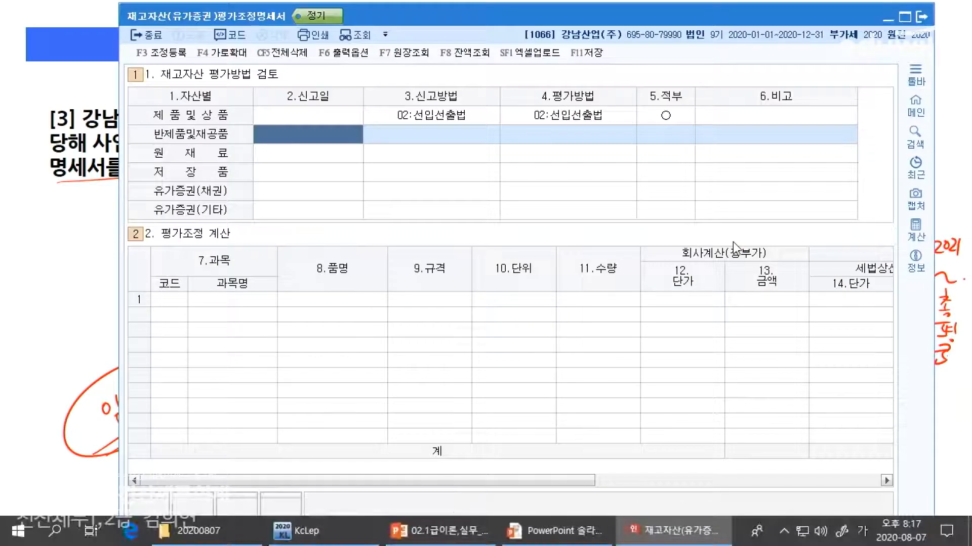
Step: For 반제품및재공품, set the reported method to 00:무신고, the evaluation method to 04:총평균법, and the adequacy to ×
{"action": "key", "text": "Return"}
{"action": "key", "text": "Return"}
{"action": "key", "text": "Left"}
{"action": "key", "text": "alt+Tab"}
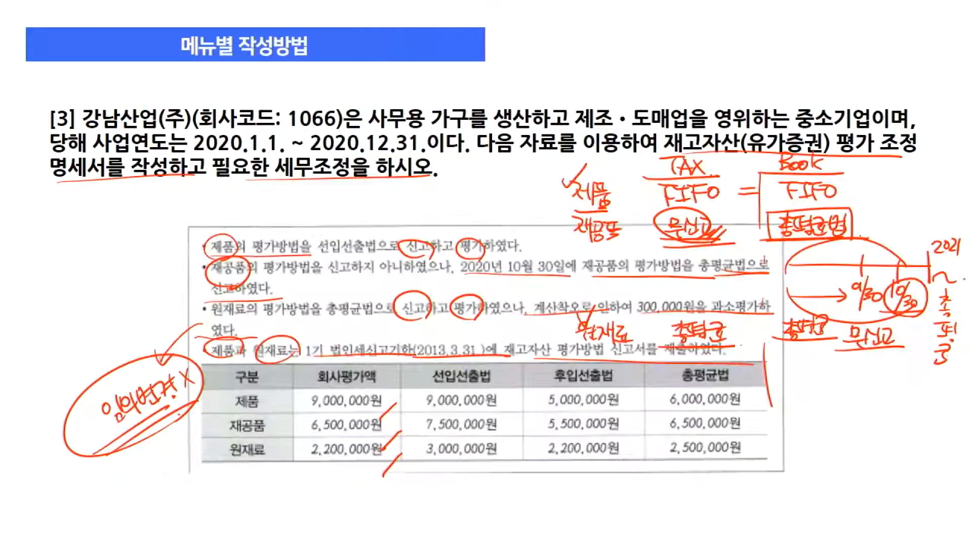
{"action": "key", "text": "alt+Tab"}
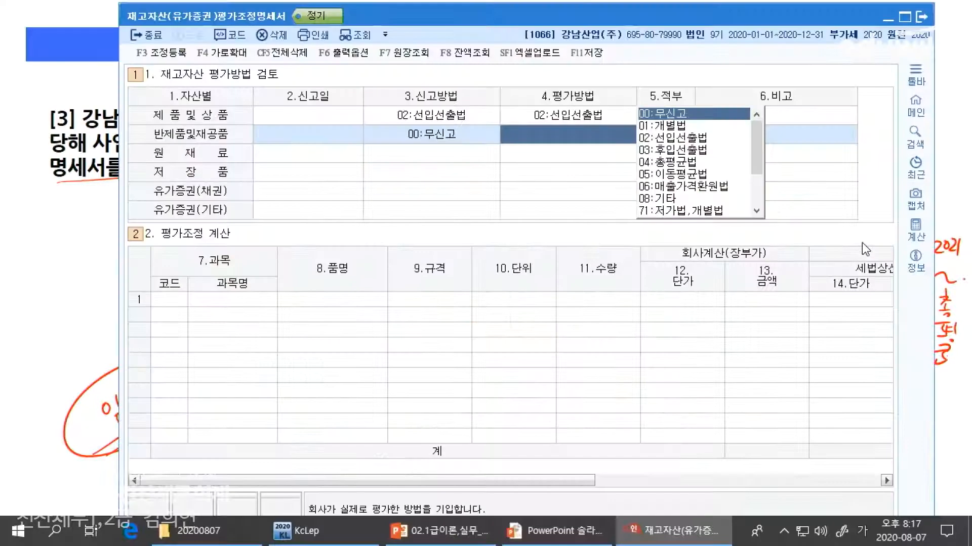
{"action": "type", "text": "04"}
{"action": "key", "text": "Return"}
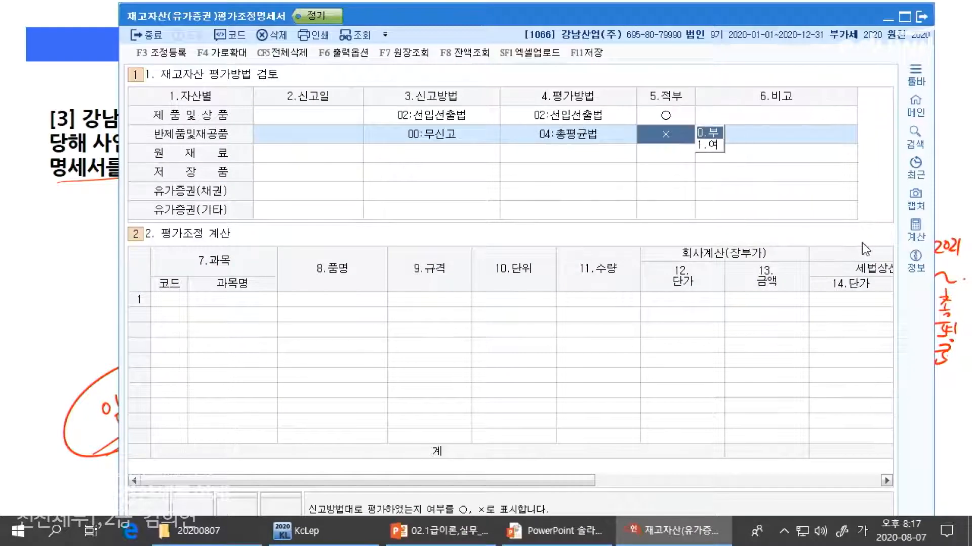
{"action": "key", "text": "Return"}
{"action": "key", "text": "Return"}
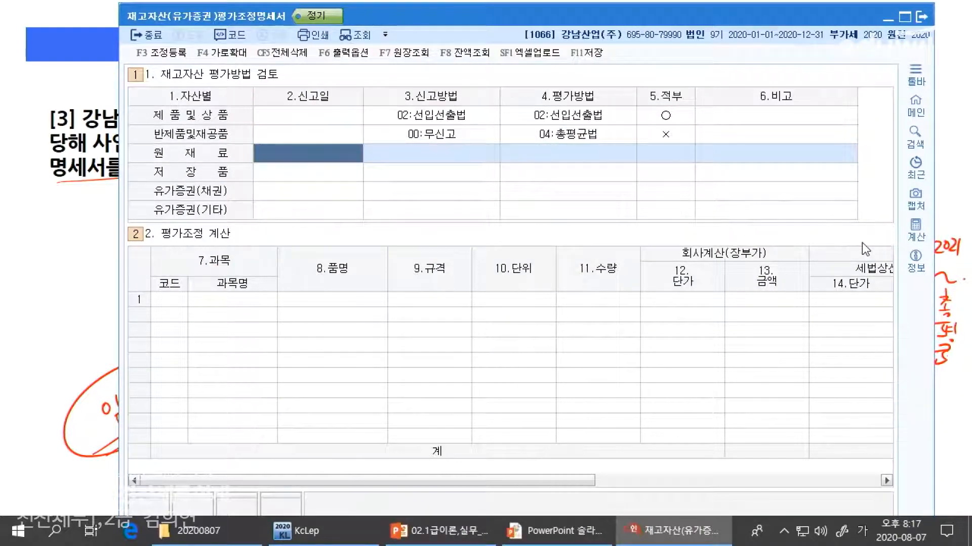
Step: Circle both handwritten 총평균 notes for 원재료 on the PowerPoint slide, and set its reported and evaluation methods to 04:총평균법
{"action": "key", "text": "Return"}
{"action": "key", "text": "alt+Tab"}
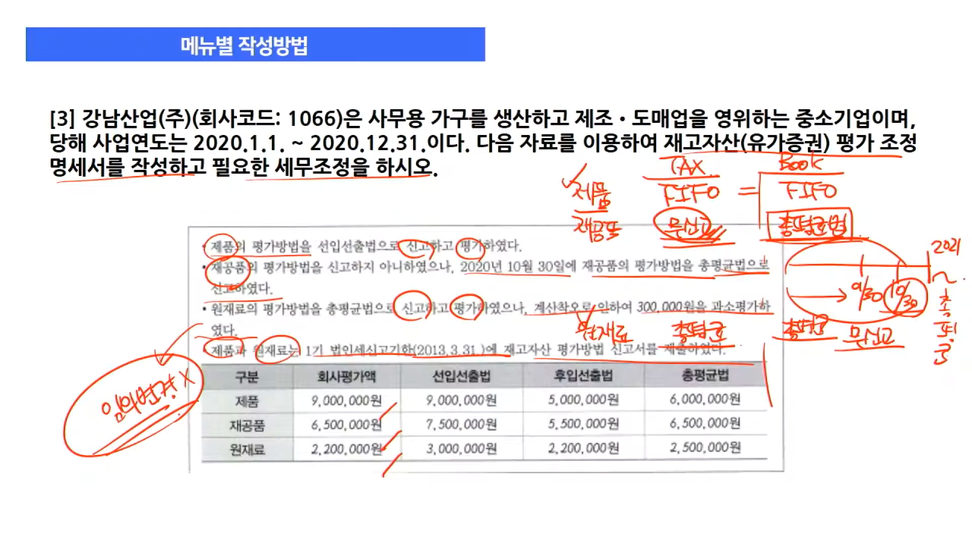
{"action": "mouse_move", "coordinate": [716, 346]}
{"action": "left_mouse_down"}
{"action": "mouse_move", "coordinate": [737, 332]}
{"action": "mouse_move", "coordinate": [710, 348]}
{"action": "left_mouse_up"}
{"action": "mouse_move", "coordinate": [815, 346]}
{"action": "left_mouse_down"}
{"action": "mouse_move", "coordinate": [838, 317]}
{"action": "mouse_move", "coordinate": [822, 347]}
{"action": "left_mouse_up"}
{"action": "key", "text": "alt+Tab"}
{"action": "type", "text": "4"}
{"action": "key", "text": "Return"}
{"action": "type", "text": "4"}
{"action": "key", "text": "Return"}
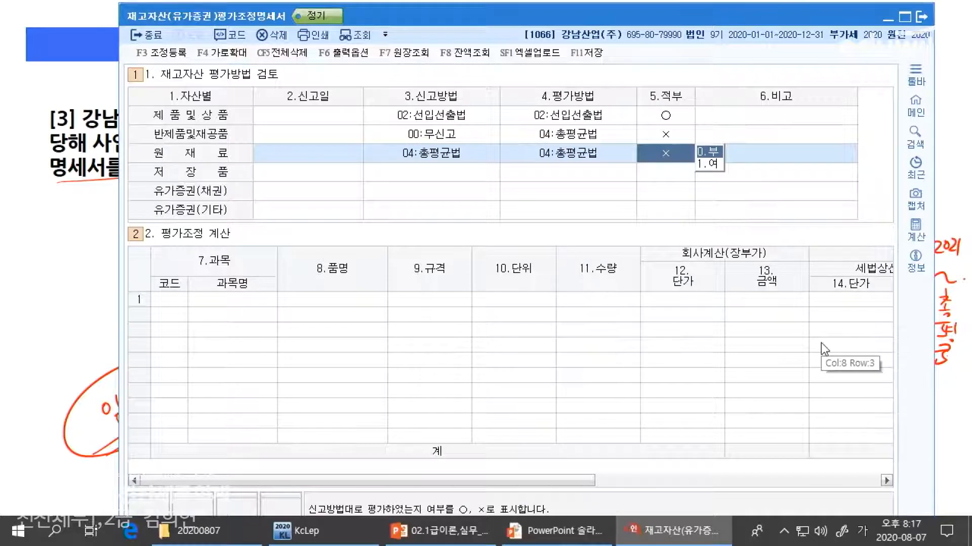
Step: Set the adequacy of the 원재료 row to 1.여 (○)
{"action": "key", "text": "Return"}
{"action": "key", "text": "Left"}
{"action": "type", "text": "1"}
{"action": "key", "text": "Return"}
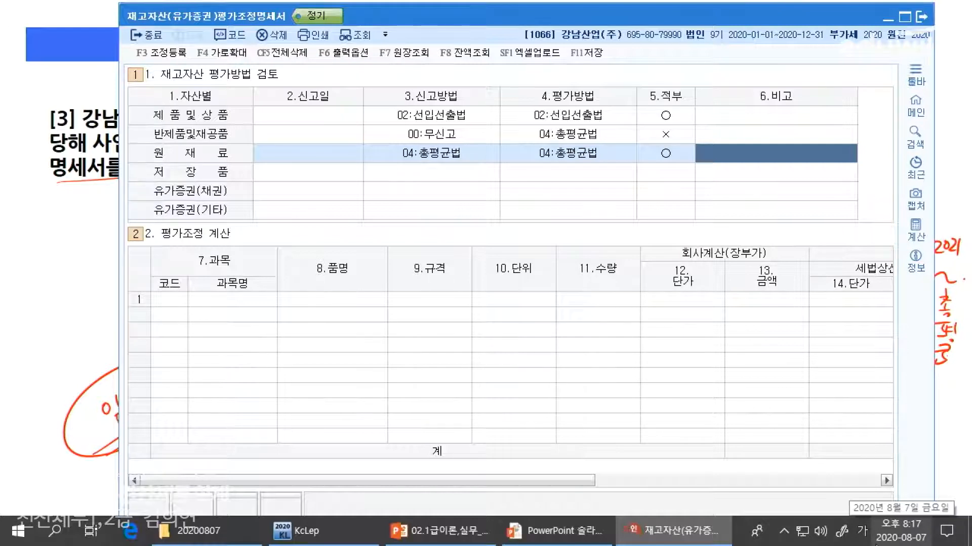
Step: Enter 2013-03-31 as the report date of the 제품및상품 row
{"action": "left_click", "coordinate": [333, 128]}
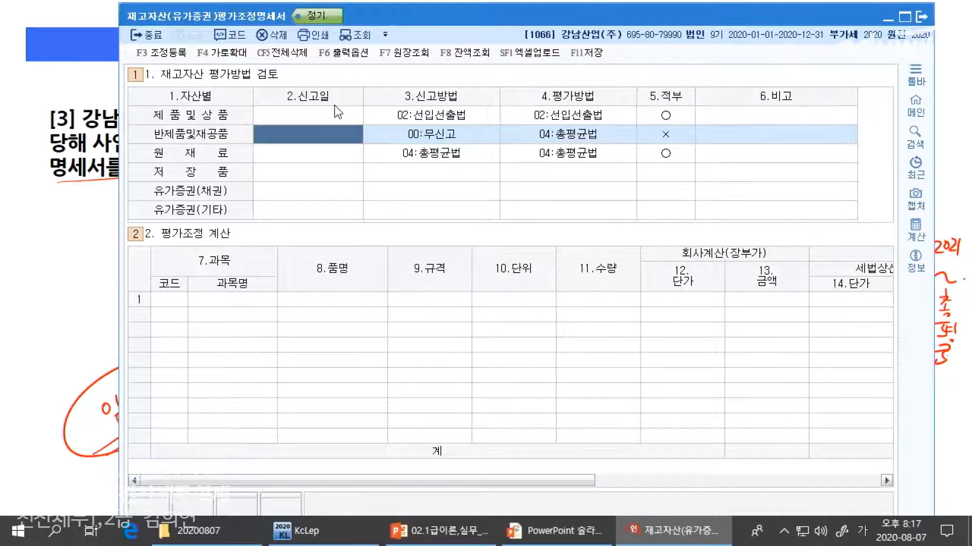
{"action": "left_click", "coordinate": [335, 106]}
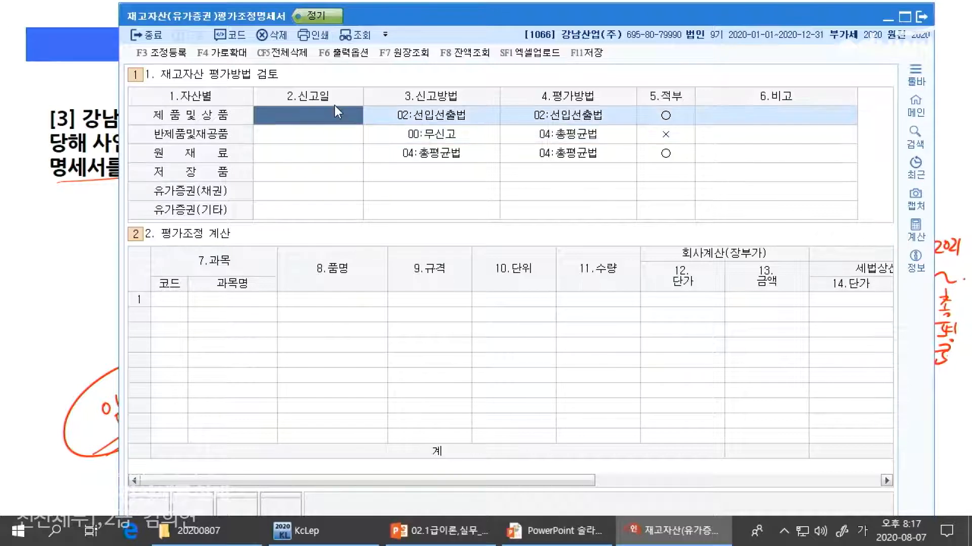
{"action": "type", "text": "2021-3 -"}
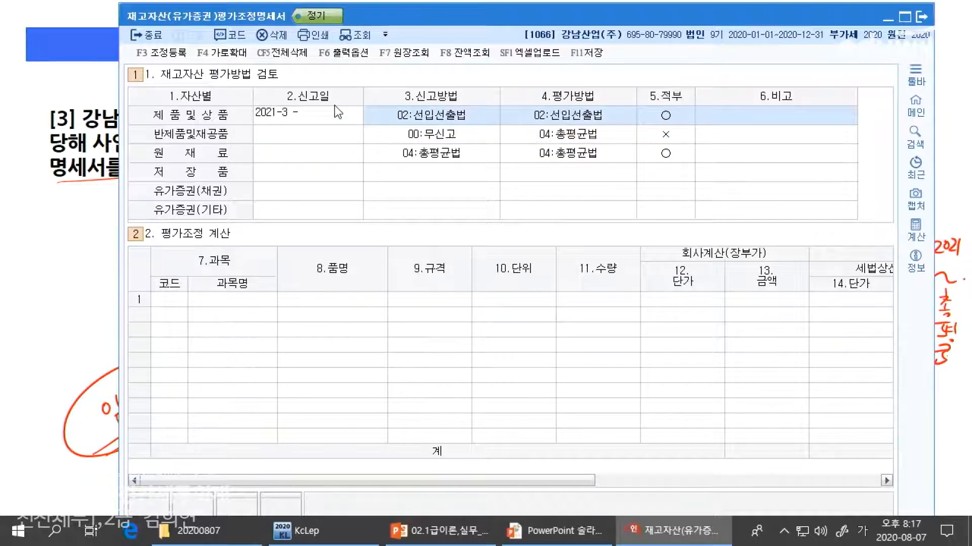
{"action": "type", "text": "130331"}
{"action": "key", "text": "Return"}
{"action": "key", "text": "Return"}
Step: Enter 2013-03-31 as the report date of the 원재료 row, keeping its chosen methods
{"action": "key", "text": "Down"}
{"action": "key", "text": "Down"}
{"action": "key", "text": "Return"}
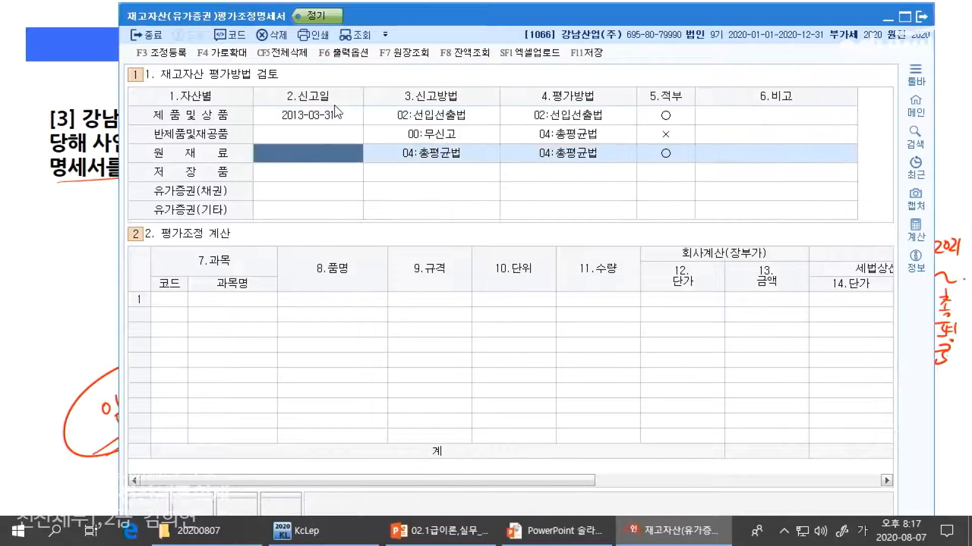
{"action": "type", "text": "2013-03-31"}
{"action": "key", "text": "Return"}
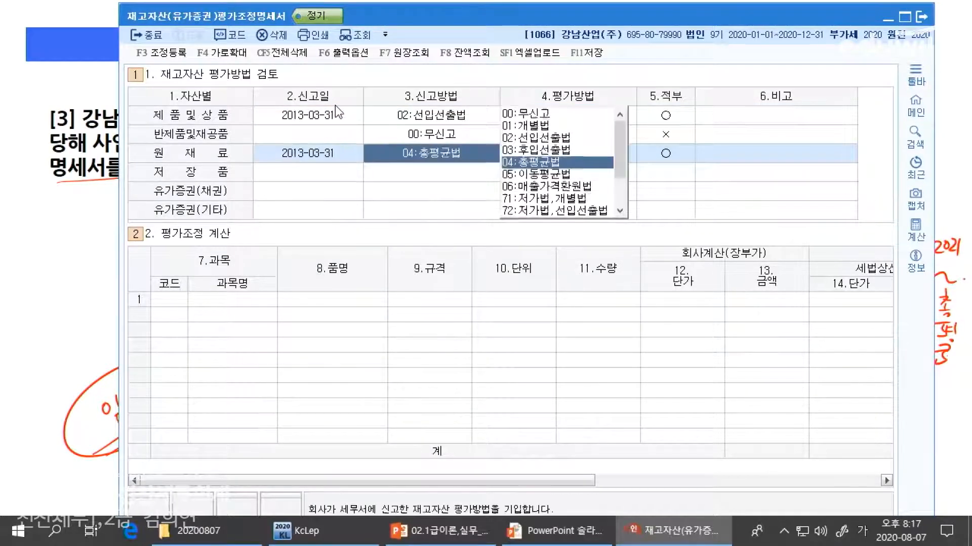
{"action": "key", "text": "Return"}
{"action": "left_click", "coordinate": [499, 179]}
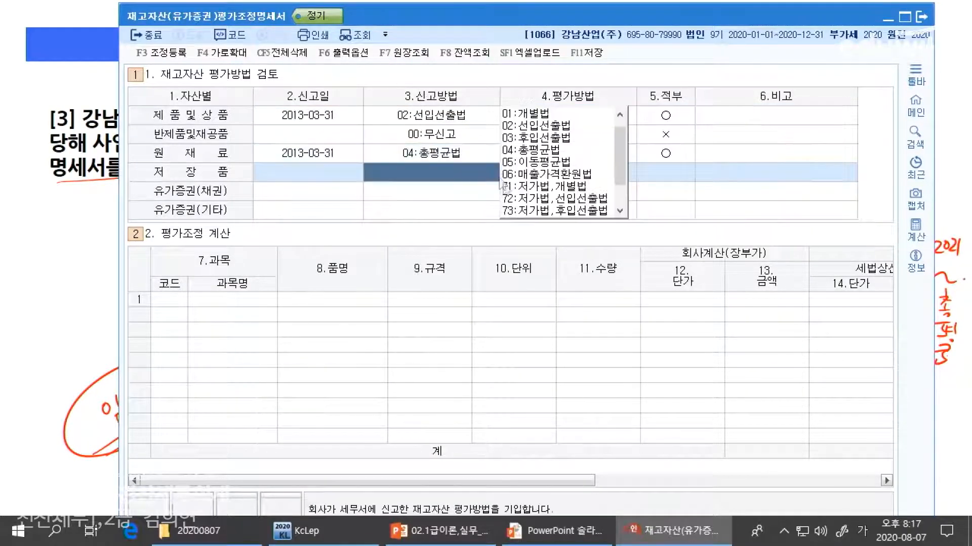
{"action": "left_click", "coordinate": [744, 174]}
Step: Add account code 0150 제품 as the first row of the 평가조정 계산 table
{"action": "left_click", "coordinate": [181, 304]}
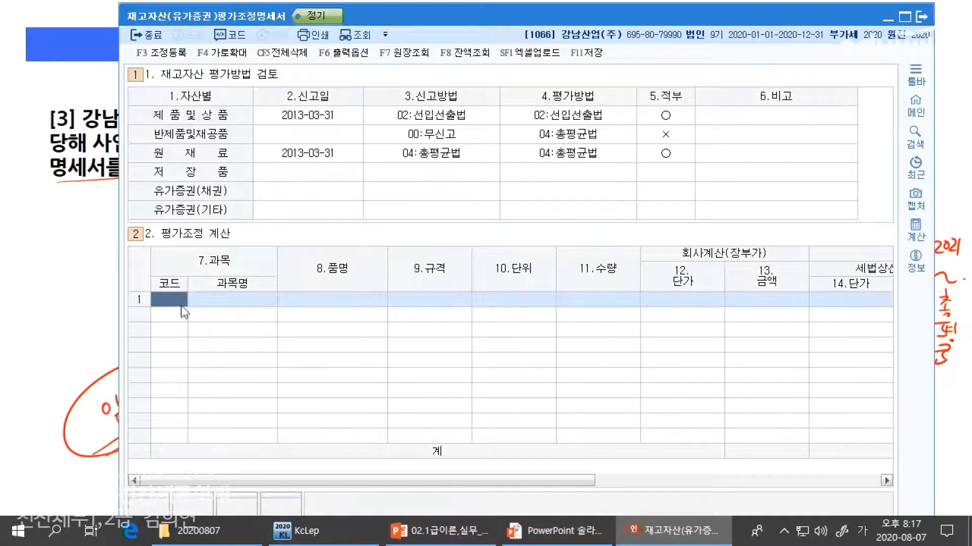
{"action": "type", "text": "0150"}
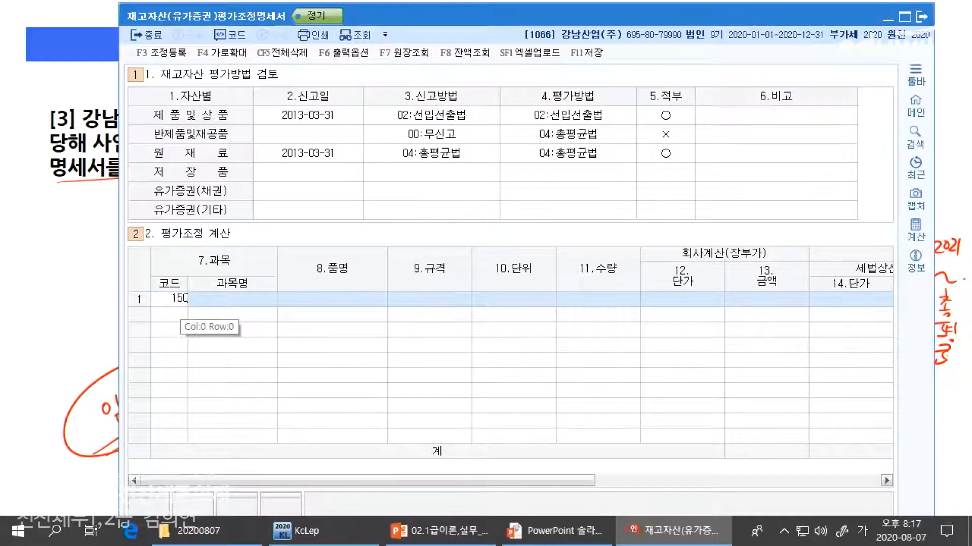
{"action": "key", "text": "Return"}
{"action": "key", "text": "Return"}
{"action": "key", "text": "Return"}
{"action": "key", "text": "Return"}
{"action": "key", "text": "Return"}
{"action": "key", "text": "Return"}
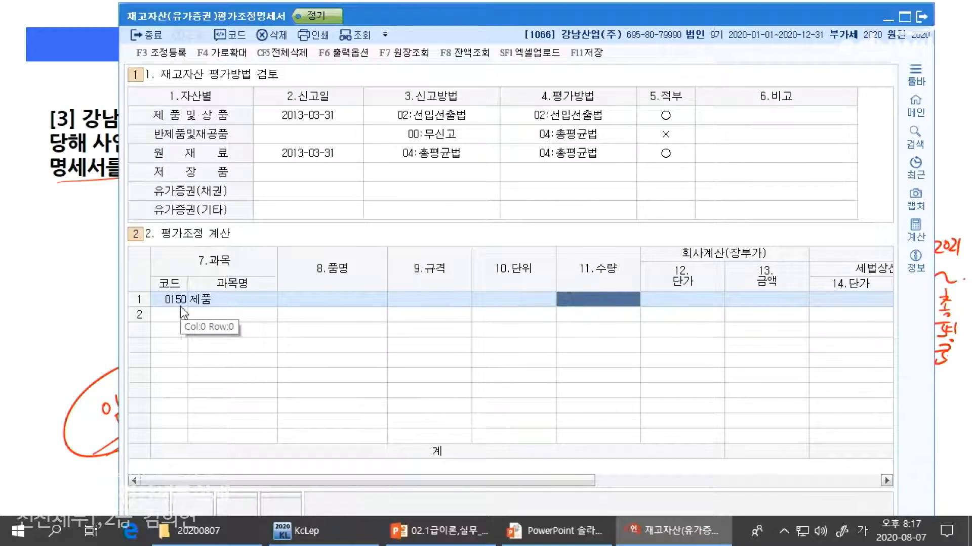
Step: Check the company valuation on the slide and enter 9,000,000 as the 제품 row's 회사계산 amount
{"action": "key", "text": "alt+Tab"}
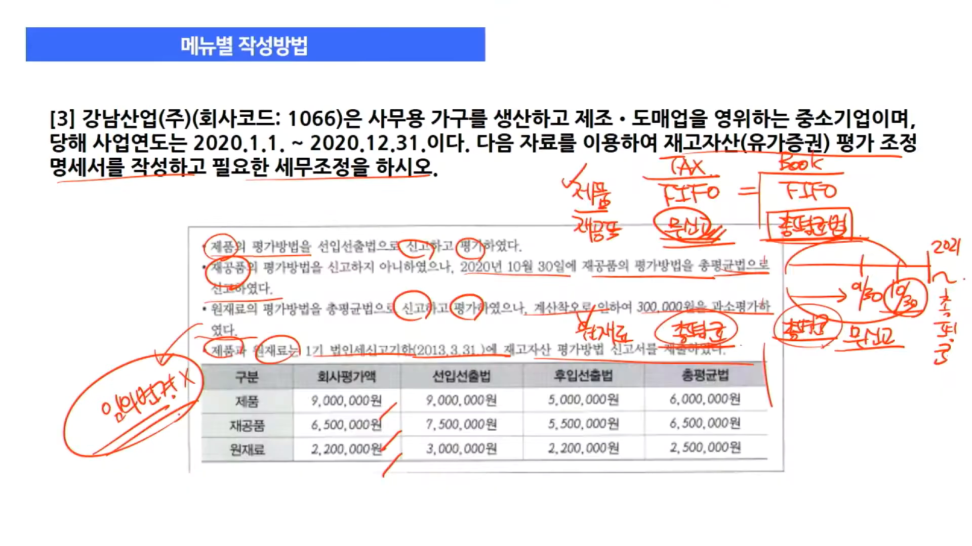
{"action": "key", "text": "alt+Tab"}
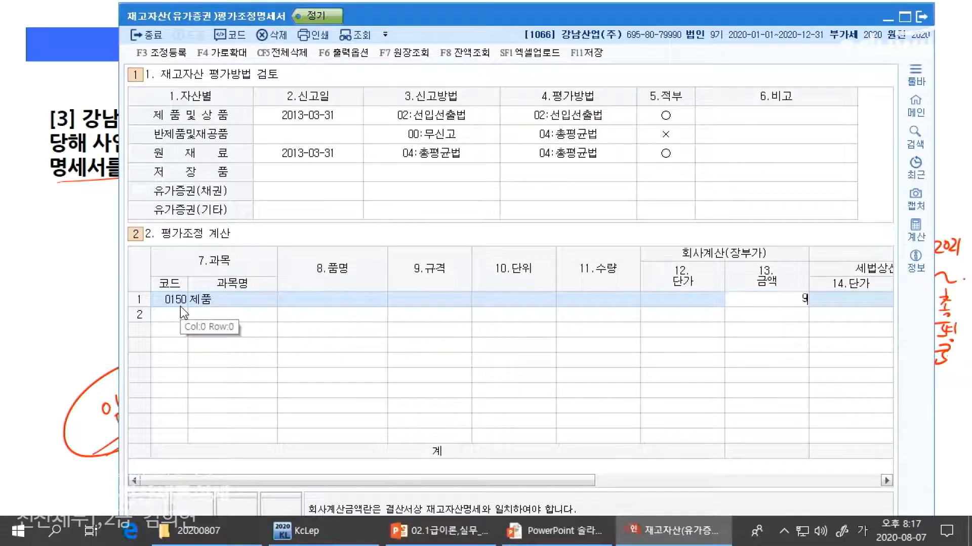
{"action": "type", "text": "9000000"}
{"action": "key", "text": "Return"}
Step: Add account code 0169 재공품 as the second row of the 평가조정 계산 table
{"action": "left_click", "coordinate": [181, 315]}
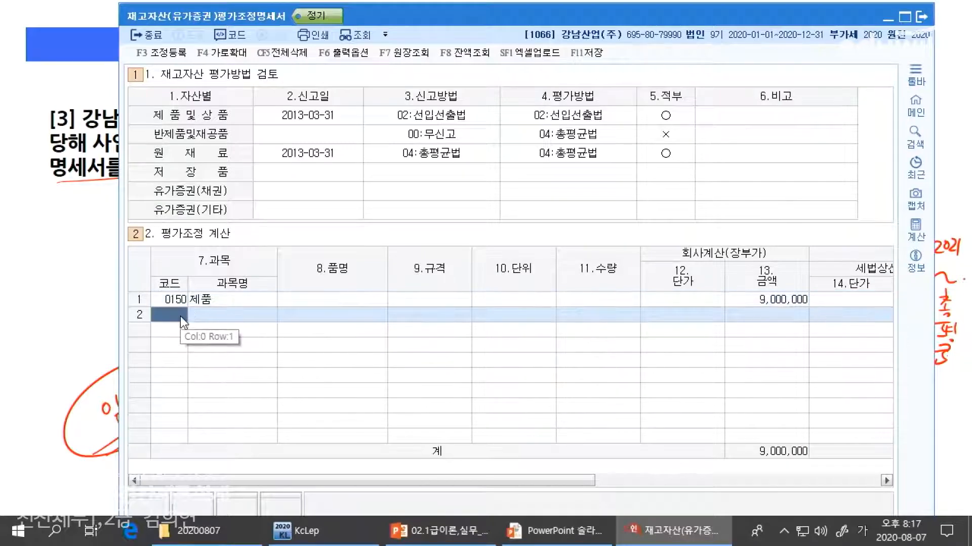
{"action": "type", "text": "169"}
{"action": "key", "text": "Return"}
{"action": "key", "text": "Return"}
{"action": "key", "text": "Return"}
Step: Underline the 재공품 and 제품 company valuations on the slide, and enter 6,500,000 as the 재공품 row's 회사계산 amount
{"action": "key", "text": "alt+Tab"}
{"action": "left_click_drag", "start_coordinate": [298, 434], "coordinate": [384, 432]}
{"action": "left_click_drag", "start_coordinate": [310, 410], "coordinate": [382, 409]}
{"action": "key", "text": "alt+Tab"}
{"action": "key", "text": "Return"}
{"action": "key", "text": "Return"}
{"action": "type", "text": "6500000"}
{"action": "key", "text": "Return"}
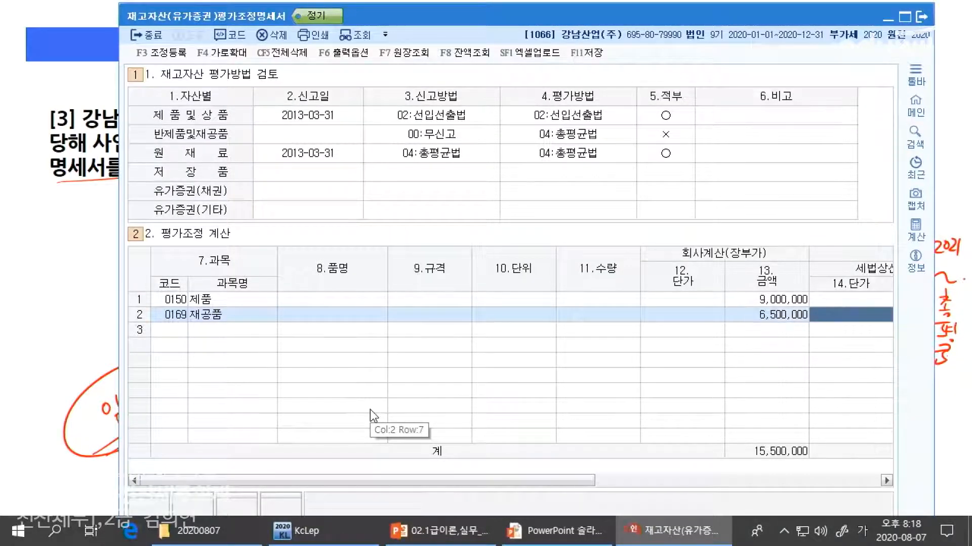
Step: Add account code 0153 원재료 as the third row of the 평가조정 계산 table
{"action": "left_click", "coordinate": [177, 330]}
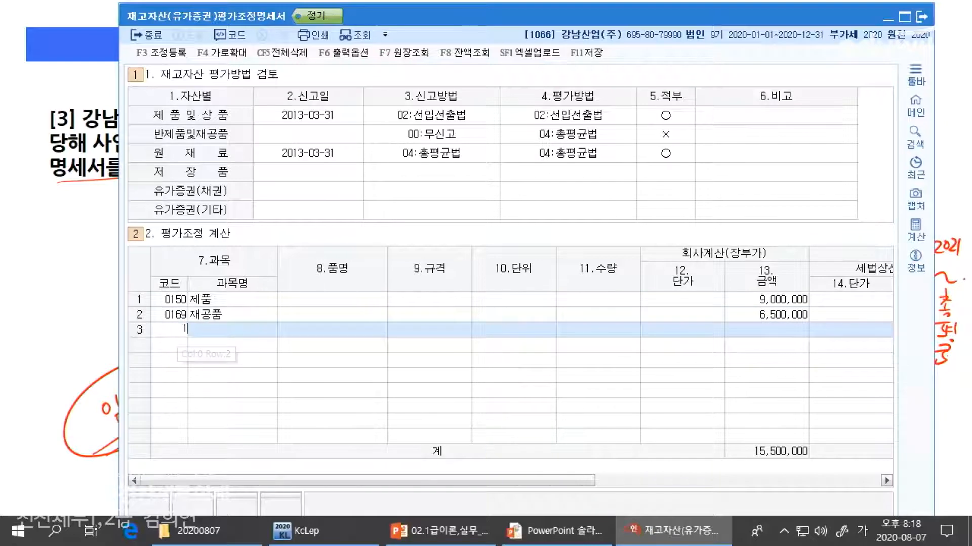
{"action": "type", "text": "0153"}
{"action": "key", "text": "Return"}
{"action": "key", "text": "Return"}
{"action": "key", "text": "Return"}
{"action": "key", "text": "Return"}
{"action": "key", "text": "Return"}
{"action": "key", "text": "Return"}
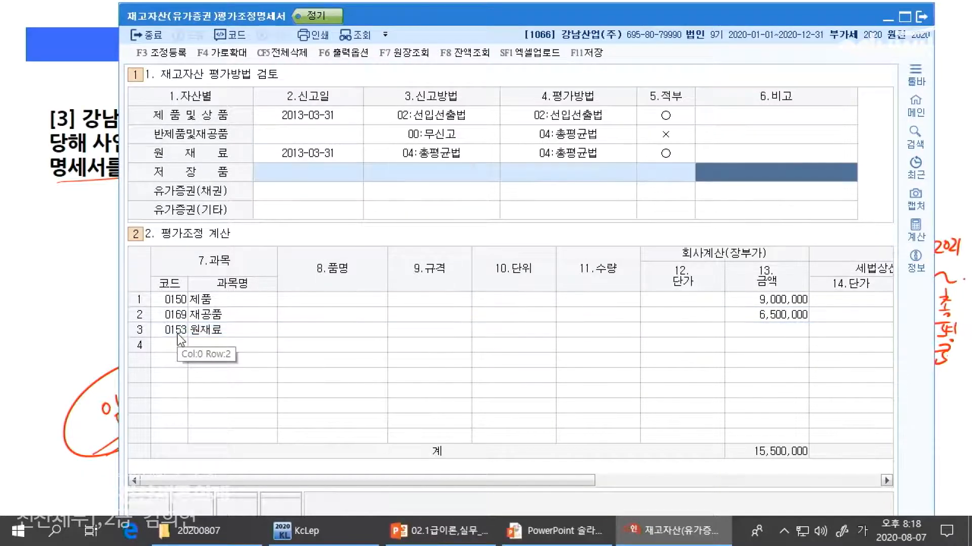
Step: Underline the 원재료 company valuation on the slide and enter 2,200,000 as the 원재료 row's 회사계산 amount
{"action": "key", "text": "alt+Tab"}
{"action": "key", "text": "alt+Tab"}
{"action": "key", "text": "alt+Tab"}
{"action": "left_click_drag", "start_coordinate": [298, 458], "coordinate": [397, 459]}
{"action": "key", "text": "alt+Tab"}
{"action": "key", "text": "Return"}
{"action": "key", "text": "Return"}
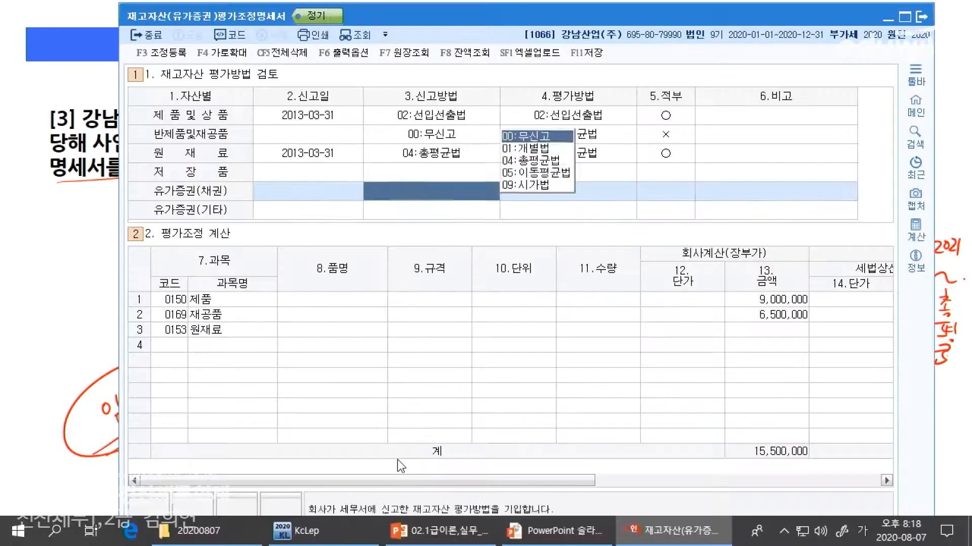
{"action": "left_click", "coordinate": [734, 335]}
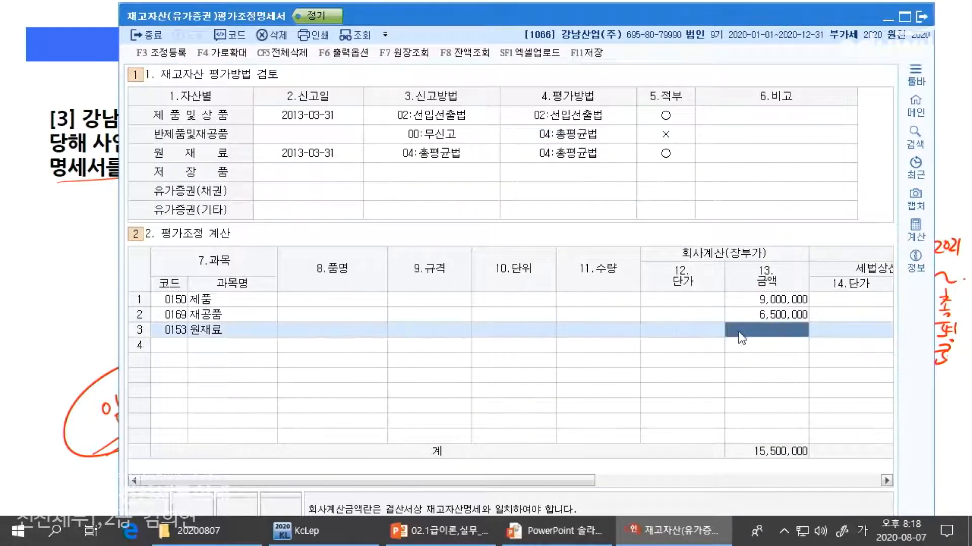
{"action": "type", "text": "2200000"}
{"action": "key", "text": "Return"}
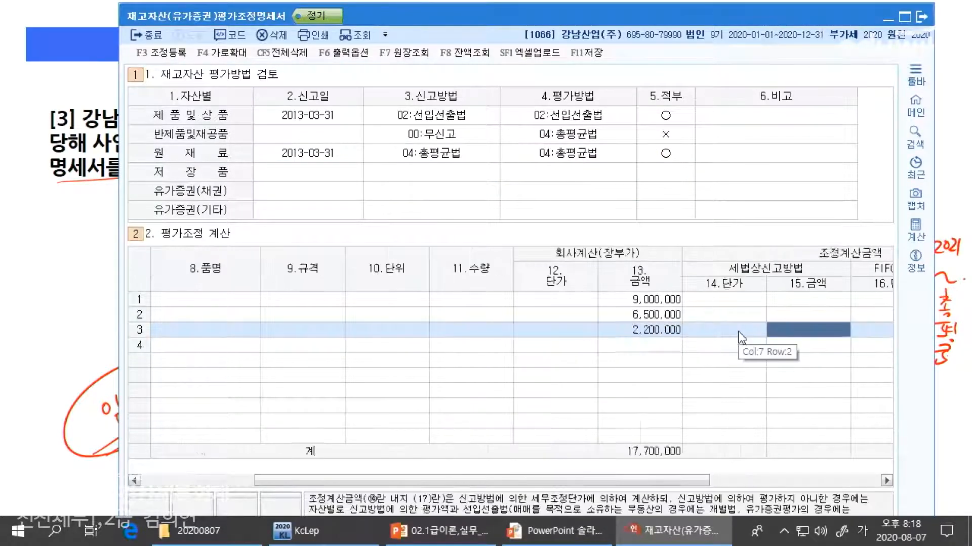
Step: Underline the 제품 선입선출법 value on the slide and enter 9,000,000 as the 제품 row's 세법상신고방법 amount
{"action": "key", "text": "Up"}
{"action": "key", "text": "Up"}
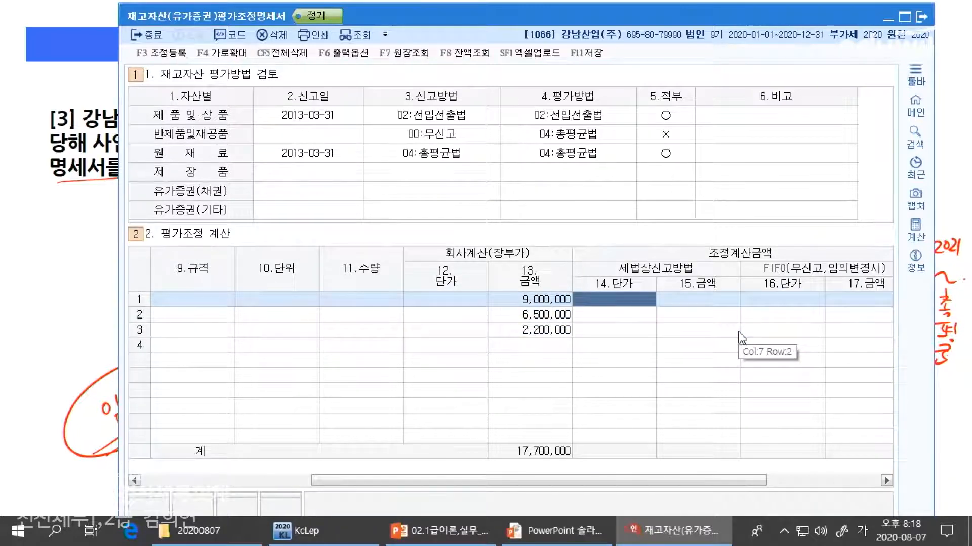
{"action": "key", "text": "Return"}
{"action": "key", "text": "Return"}
{"action": "key", "text": "Return"}
{"action": "key", "text": "Return"}
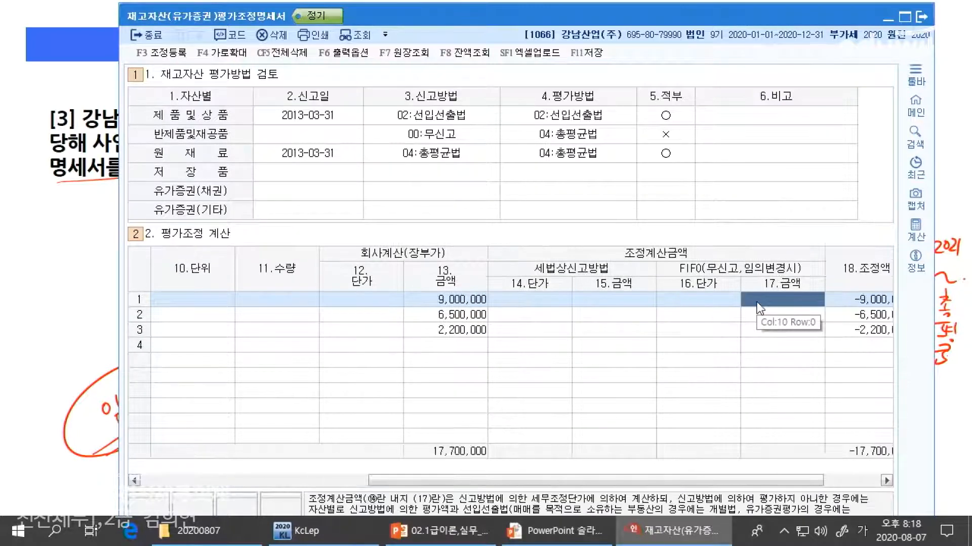
{"action": "key", "text": "Left"}
{"action": "key", "text": "Left"}
{"action": "key", "text": "Left"}
{"action": "key", "text": "alt+Tab"}
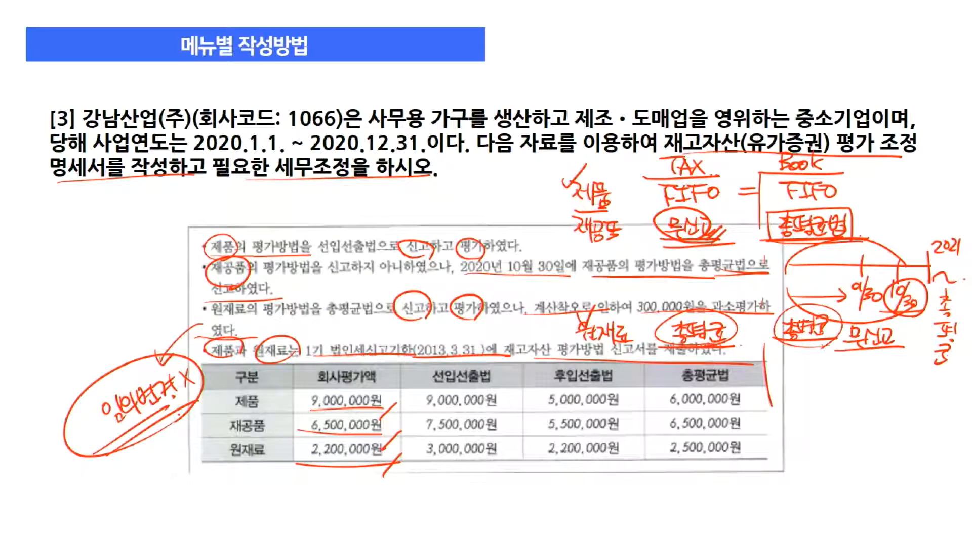
{"action": "left_click_drag", "start_coordinate": [414, 411], "coordinate": [506, 408]}
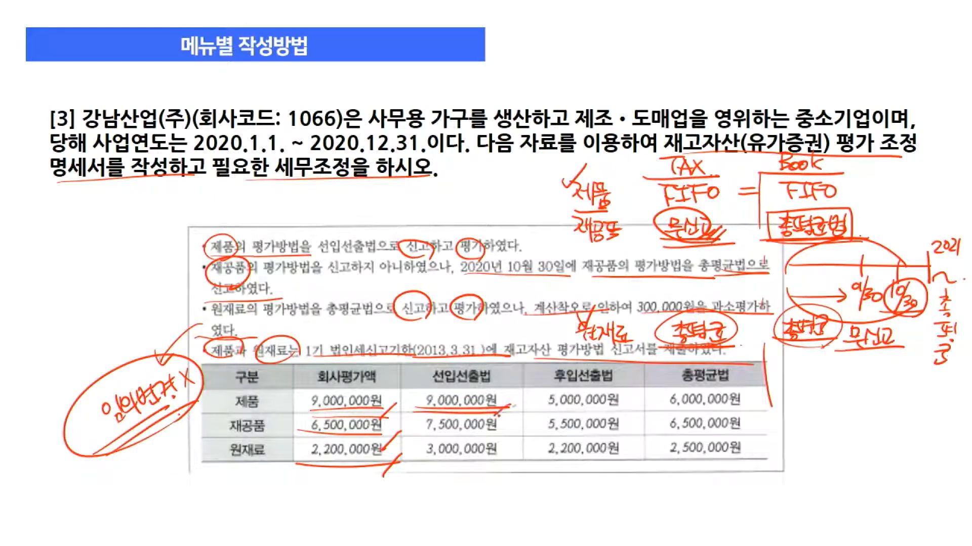
{"action": "key", "text": "alt+Tab"}
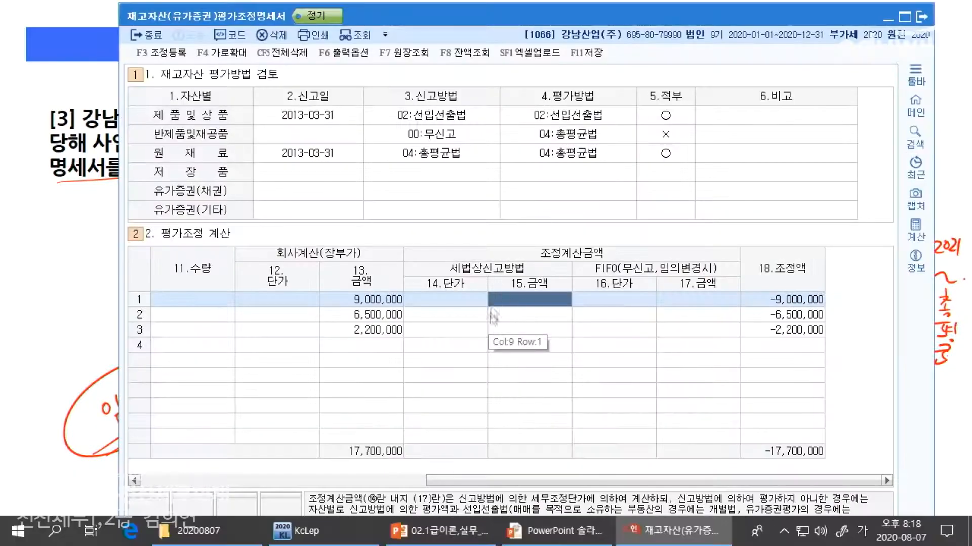
{"action": "type", "text": "9000000"}
{"action": "key", "text": "Return"}
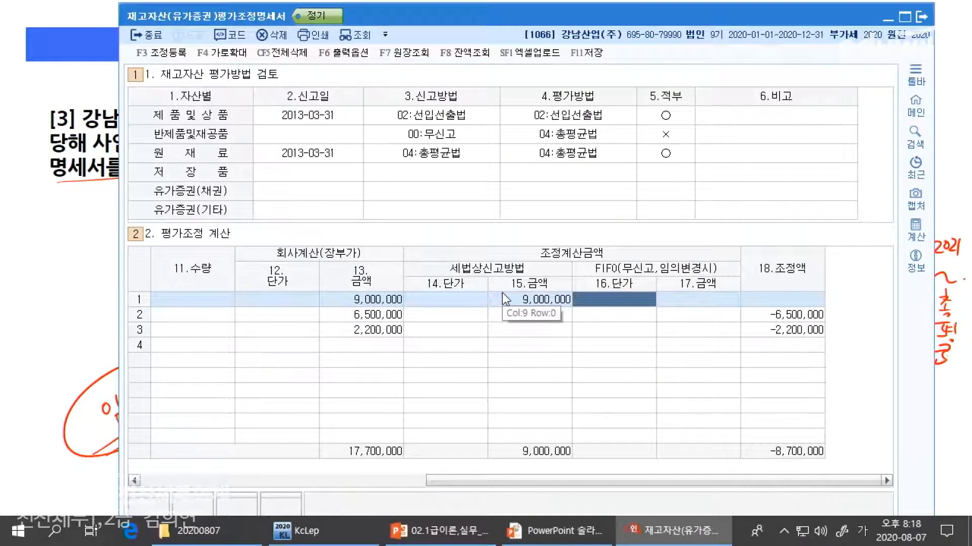
Step: On the slide, underline and tick the 재공품 선입선출법 value and write the note (무신고) beside that row
{"action": "key", "text": "alt+Tab"}
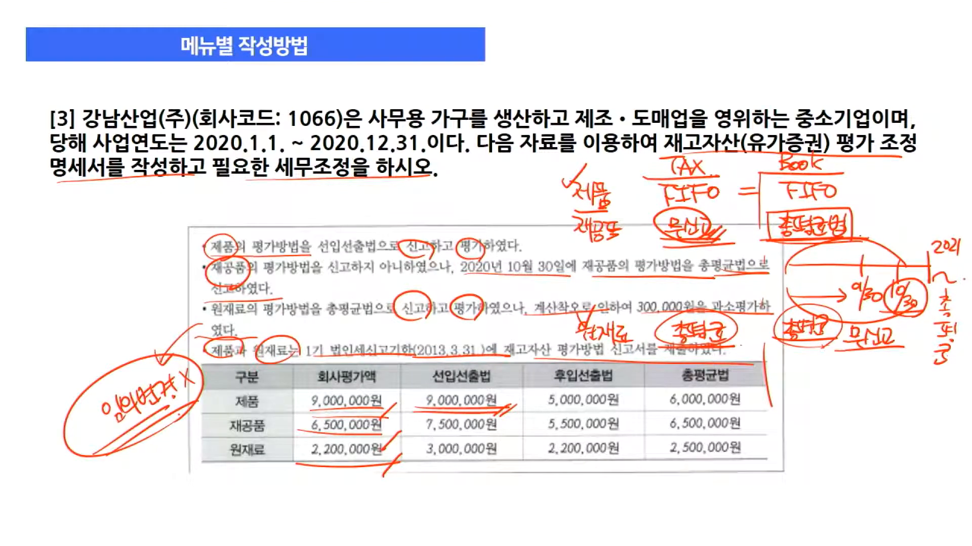
{"action": "left_click_drag", "start_coordinate": [417, 438], "coordinate": [516, 438]}
{"action": "left_click_drag", "start_coordinate": [768, 416], "coordinate": [765, 435]}
{"action": "left_click_drag", "start_coordinate": [773, 418], "coordinate": [819, 429]}
{"action": "mouse_move", "coordinate": [423, 432]}
{"action": "left_mouse_down"}
{"action": "mouse_move", "coordinate": [511, 433]}
{"action": "mouse_move", "coordinate": [521, 416]}
{"action": "left_mouse_up"}
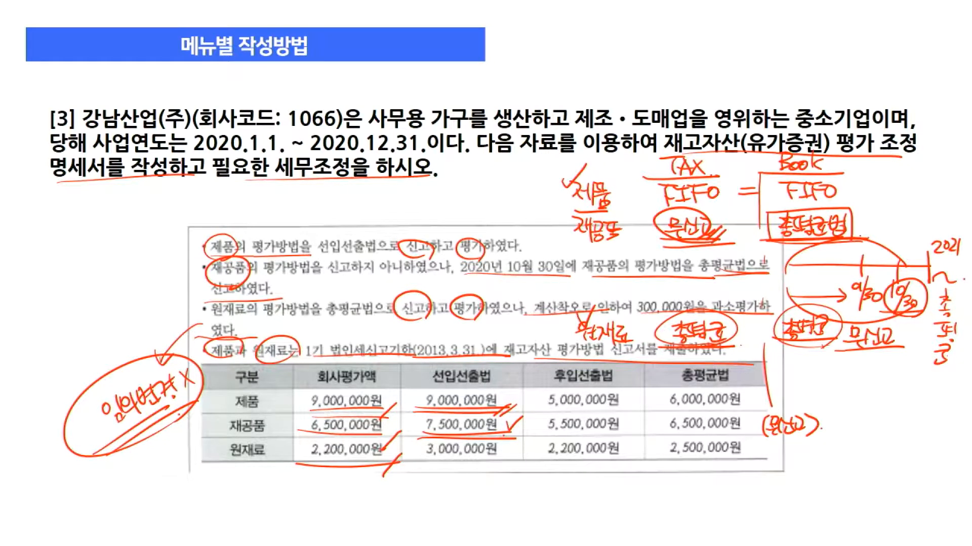
Step: Enter 7,500,000 as the 재공품 row's FIFO(무신고,임의변경시) amount
{"action": "key", "text": "alt+Tab"}
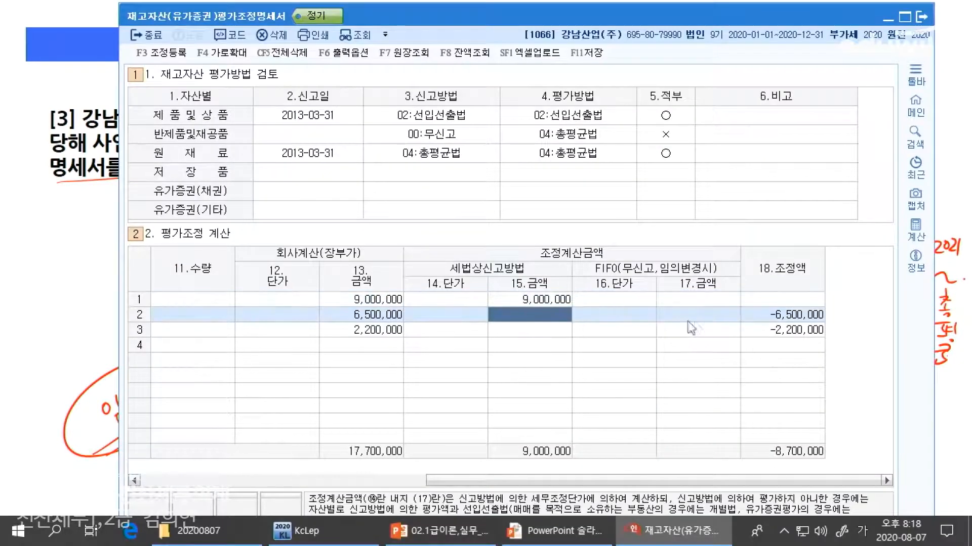
{"action": "left_click", "coordinate": [689, 318]}
{"action": "type", "text": "7500000"}
{"action": "key", "text": "Return"}
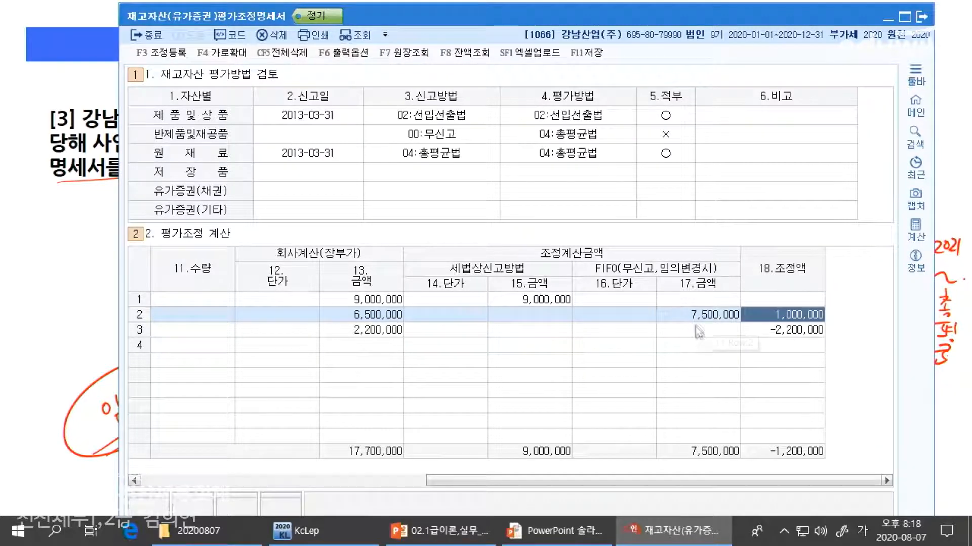
Step: On the exercise slide, underline and tick the 원재료 총평균법 value and underline its 회사평가액 value again
{"action": "left_click", "coordinate": [697, 329]}
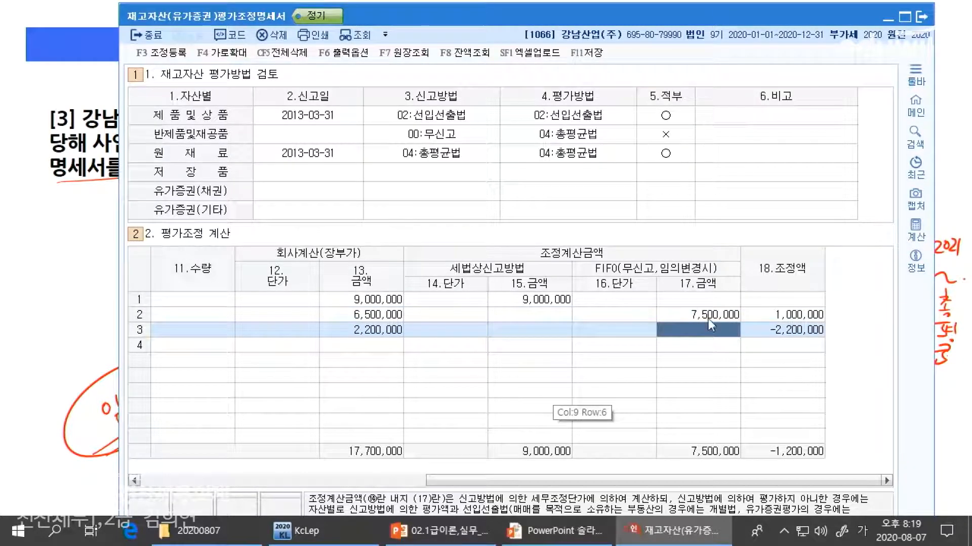
{"action": "key", "text": "Up"}
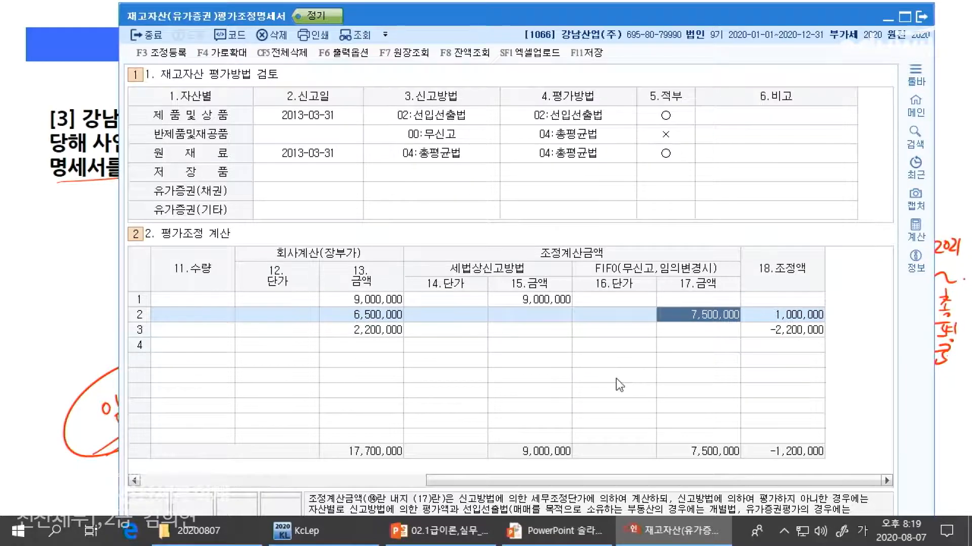
{"action": "key", "text": "alt+Tab"}
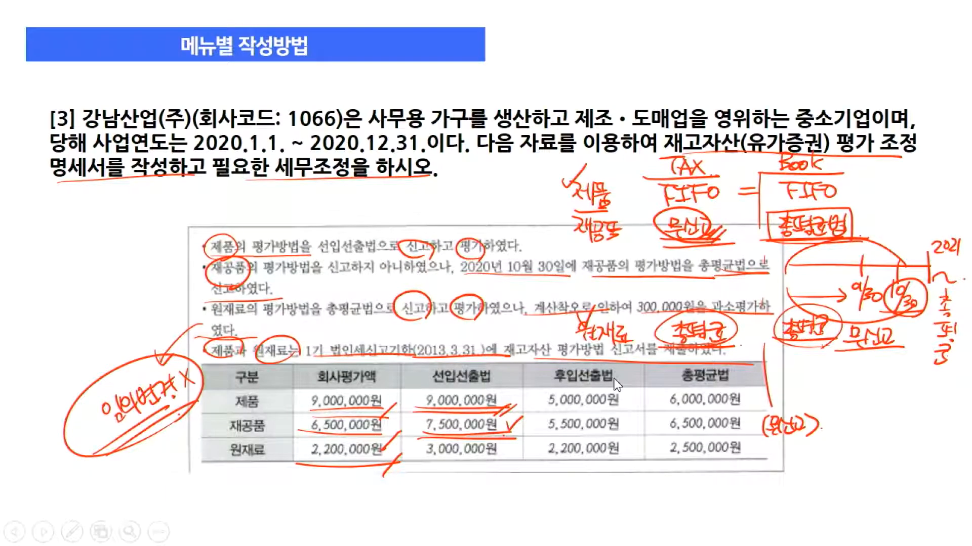
{"action": "left_click_drag", "start_coordinate": [660, 454], "coordinate": [761, 458]}
{"action": "left_click_drag", "start_coordinate": [298, 460], "coordinate": [382, 451]}
{"action": "left_click_drag", "start_coordinate": [661, 454], "coordinate": [749, 450]}
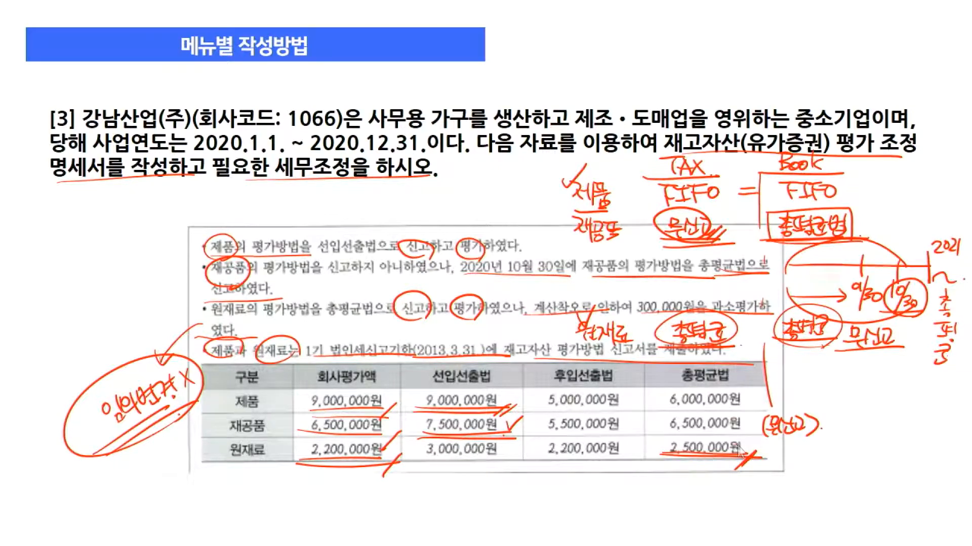
Step: In the 평가조정 계산 table, enter 2,500,000 as the 원재료 row's 세법상신고방법 amount
{"action": "key", "text": "alt+Tab"}
{"action": "key", "text": "Down"}
{"action": "key", "text": "Left"}
{"action": "key", "text": "Left"}
{"action": "key", "text": "Left"}
{"action": "key", "text": "Return"}
{"action": "type", "text": "2500000"}
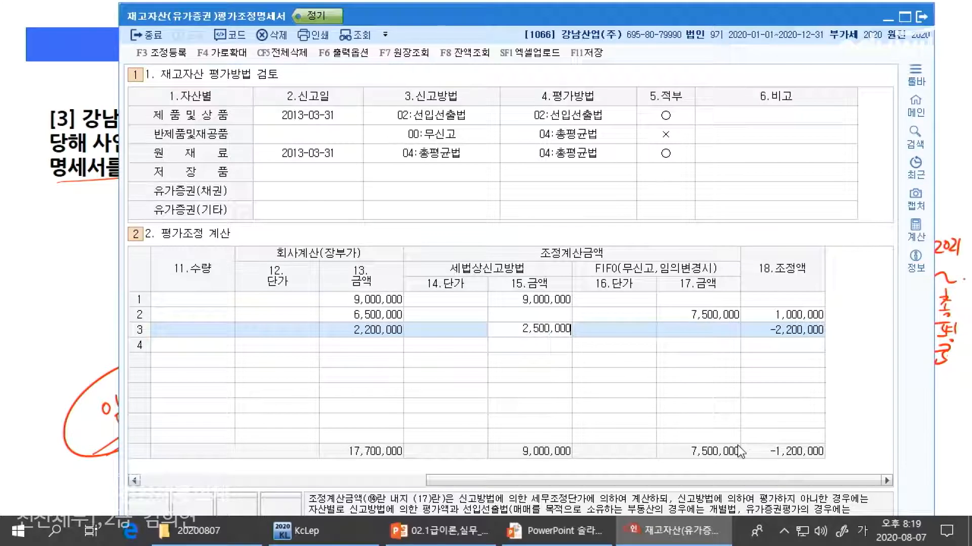
{"action": "key", "text": "Return"}
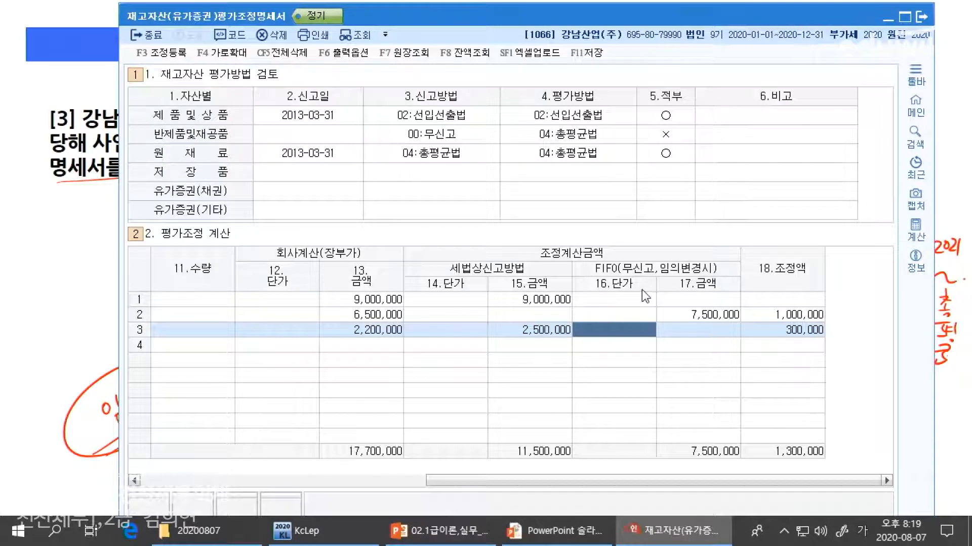
Step: Examine the 회사계산 amounts of 재공품 and 원재료 alongside their adjustment columns in the 평가조정 계산 table
{"action": "left_click", "coordinate": [373, 316]}
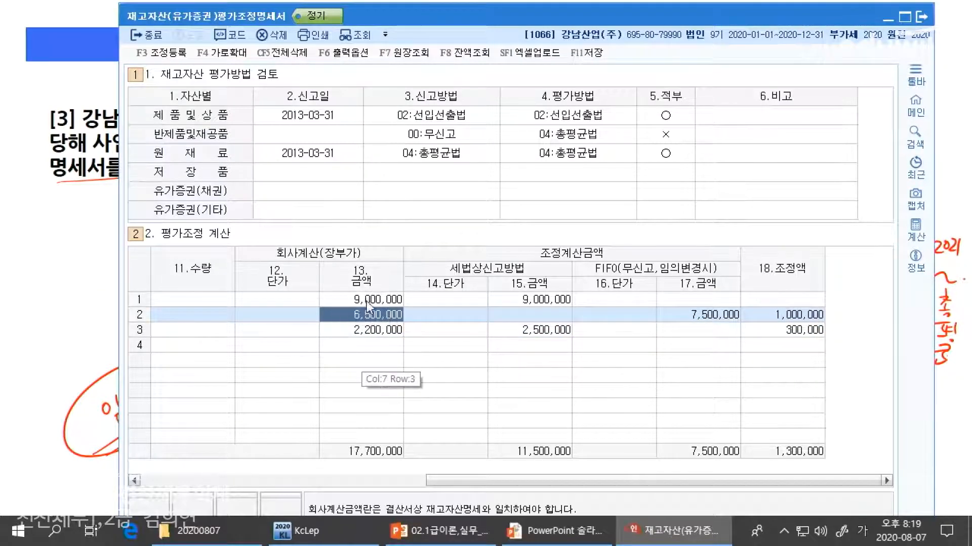
{"action": "key", "text": "Return"}
{"action": "key", "text": "Return"}
{"action": "left_click", "coordinate": [377, 329]}
{"action": "left_click", "coordinate": [371, 317]}
{"action": "left_click", "coordinate": [349, 345]}
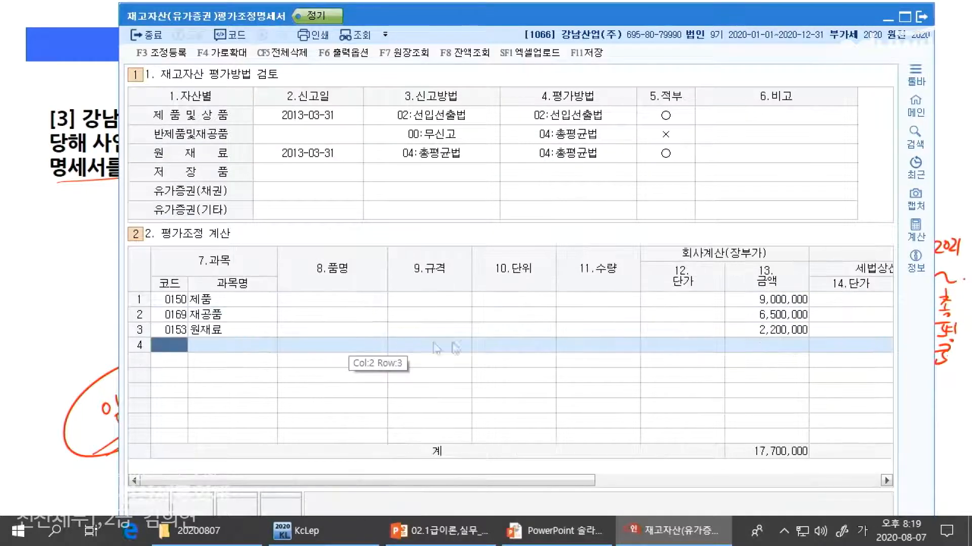
{"action": "left_click_drag", "start_coordinate": [575, 478], "coordinate": [920, 479]}
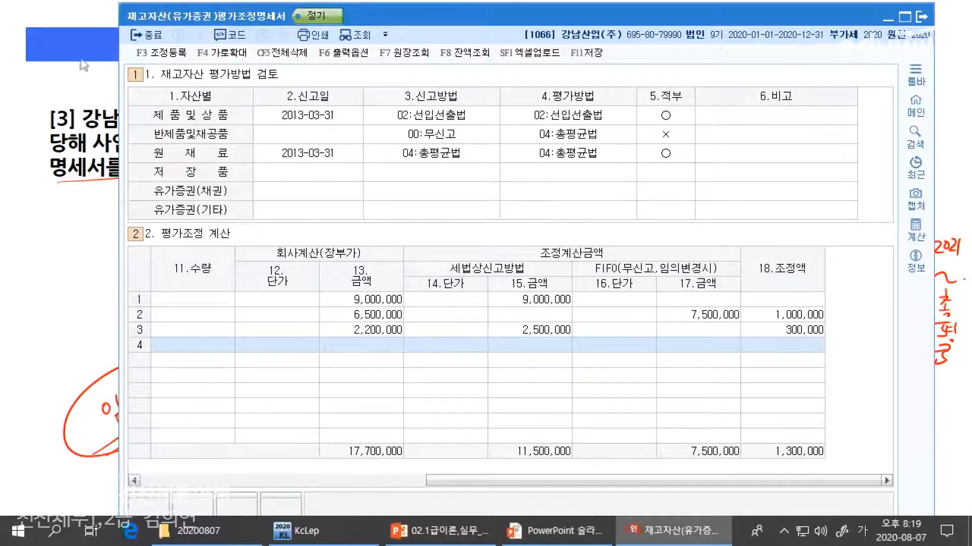
Step: Open 조정 등록 for the statement and switch the 익금산입 및 손금불산입 entry to 직접입력
{"action": "left_click", "coordinate": [161, 53]}
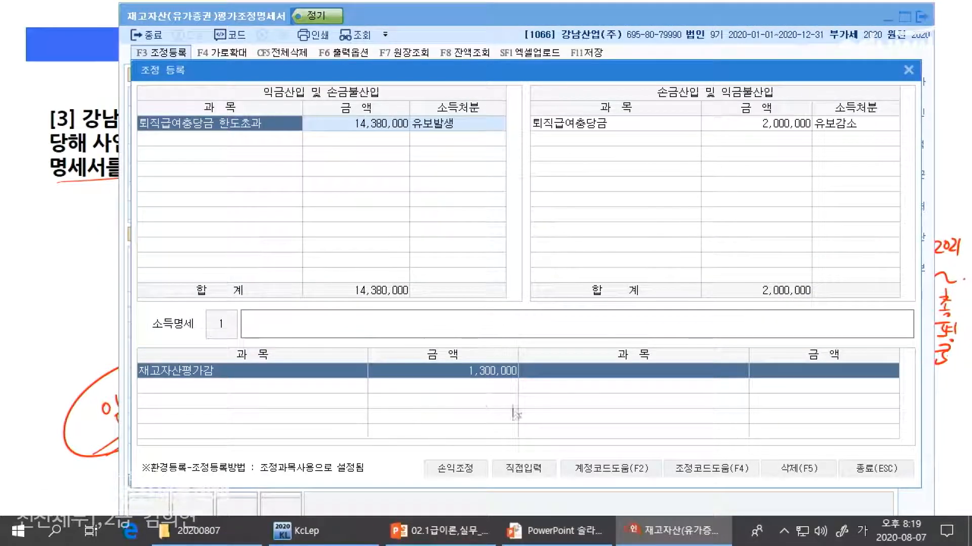
{"action": "left_click", "coordinate": [282, 138]}
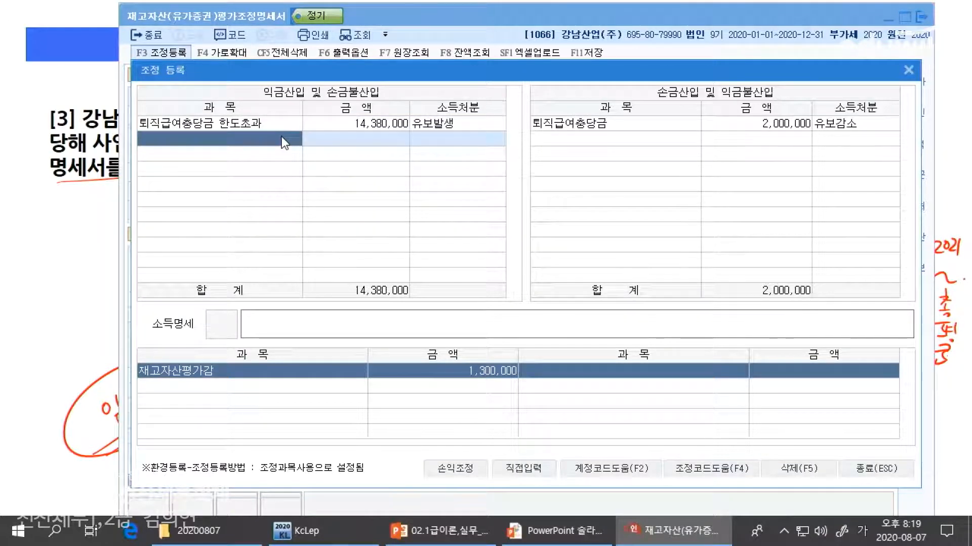
{"action": "type", "text": "재"}
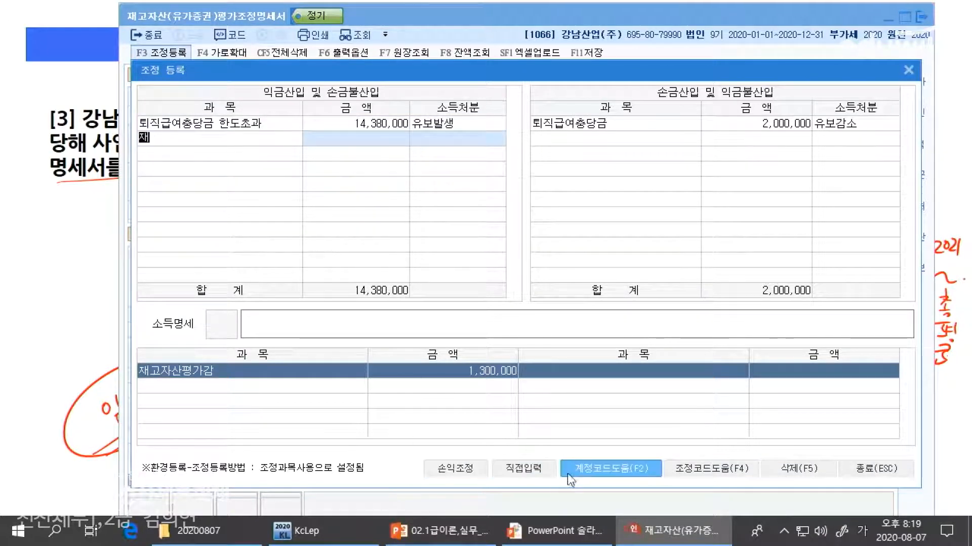
{"action": "key", "text": "Return"}
{"action": "key", "text": "Escape"}
{"action": "left_click", "coordinate": [524, 468]}
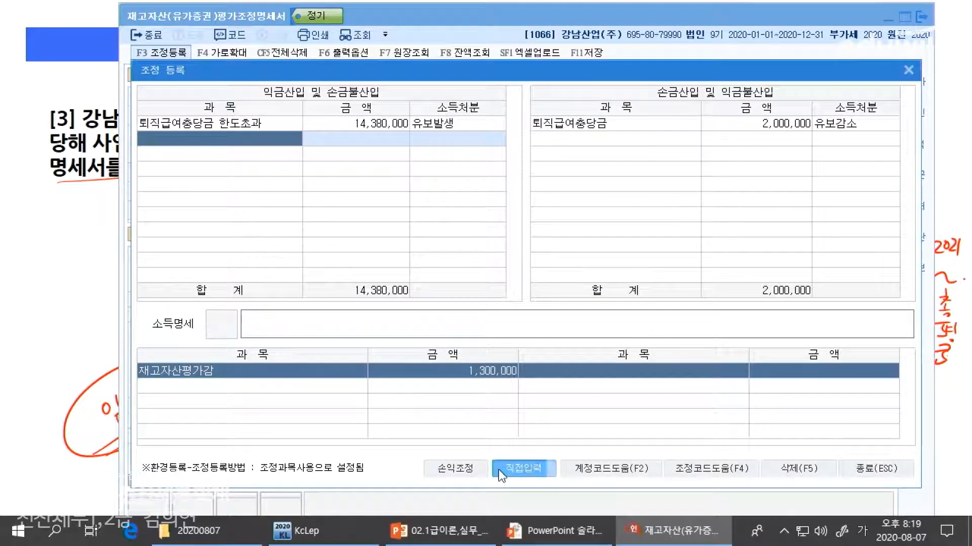
Step: Register 재공품 평가감 under 익금산입 및 손금불산입 with an amount of 1,000,000 and disposition 유보발생
{"action": "left_click", "coordinate": [186, 146]}
{"action": "type", "text": "재"}
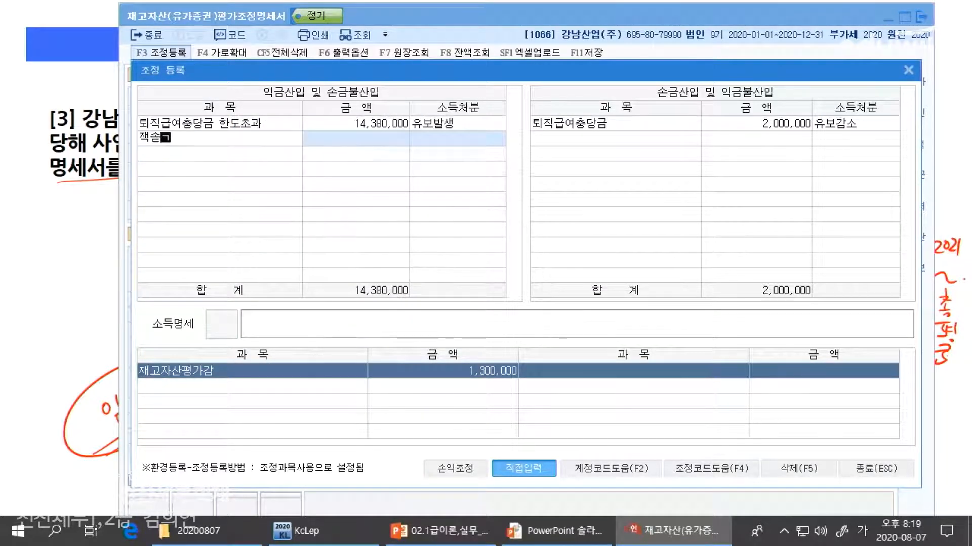
{"action": "type", "text": "공품 평가감"}
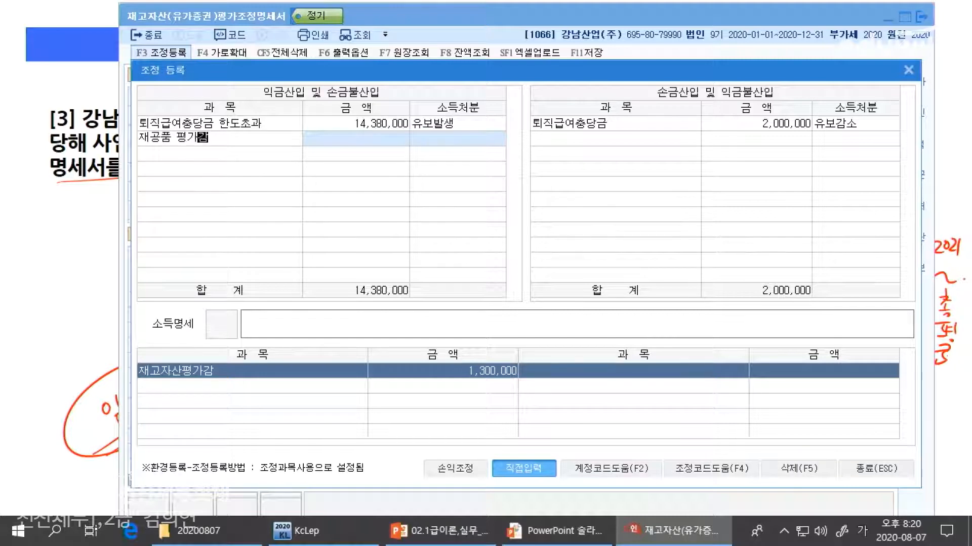
{"action": "key", "text": "Return"}
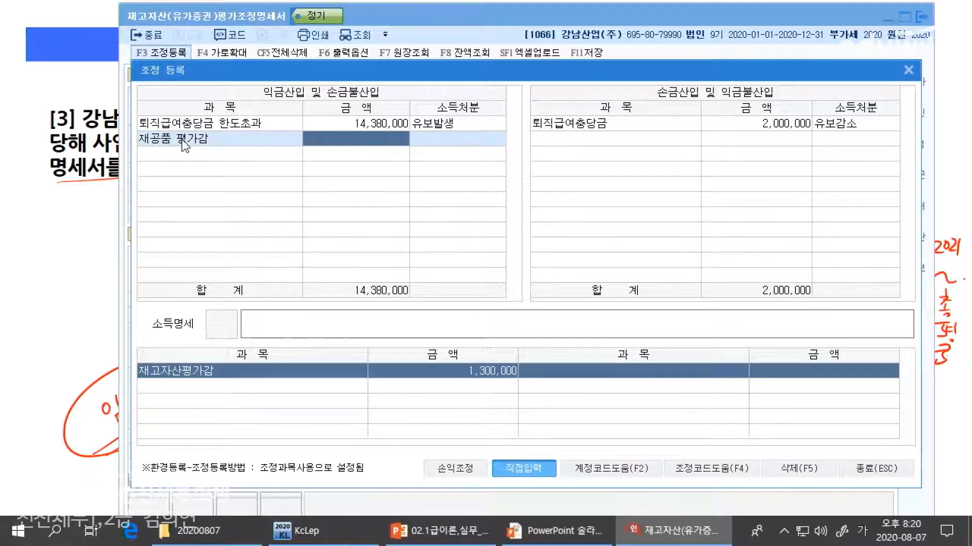
{"action": "type", "text": "1000000"}
{"action": "key", "text": "Return"}
{"action": "key", "text": "1"}
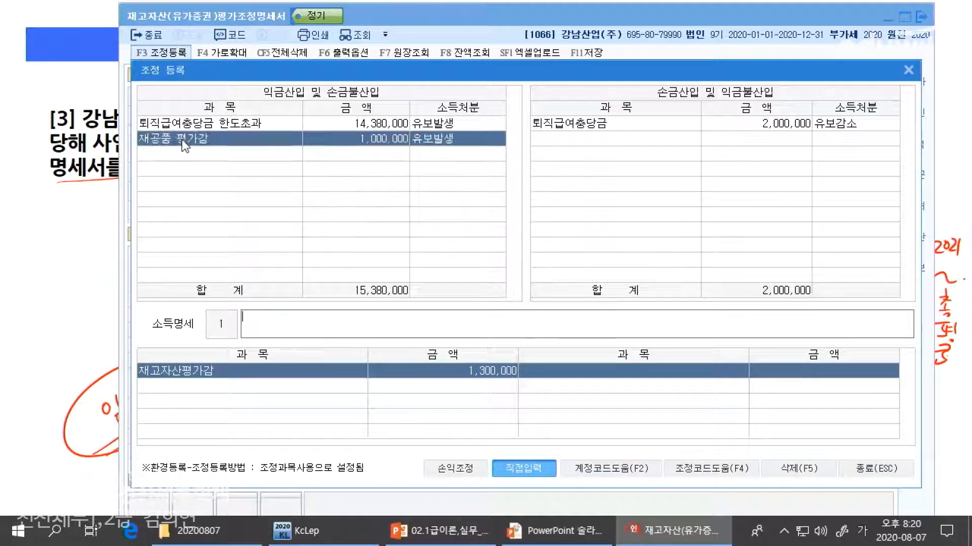
Step: Register 원재료 평가감 under 익금산입 및 손금불산입 with an amount of 300,000 and disposition 유보발생
{"action": "key", "text": "Return"}
{"action": "type", "text": "원재"}
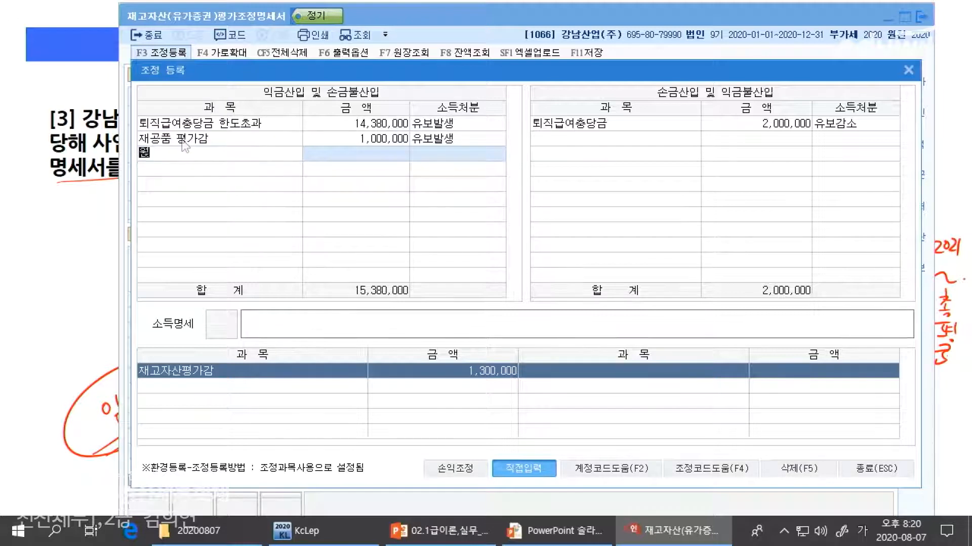
{"action": "key", "text": "BackSpace"}
{"action": "key", "text": "BackSpace"}
{"action": "key", "text": "BackSpace"}
{"action": "type", "text": "원재"}
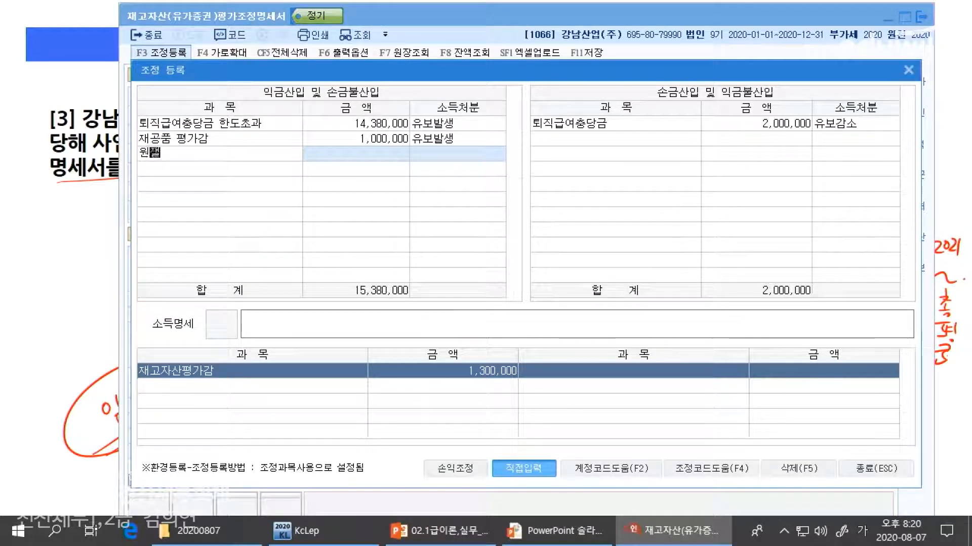
{"action": "type", "text": "료 평가감"}
{"action": "key", "text": "Return"}
{"action": "type", "text": "300000"}
{"action": "key", "text": "Return"}
{"action": "type", "text": "1"}
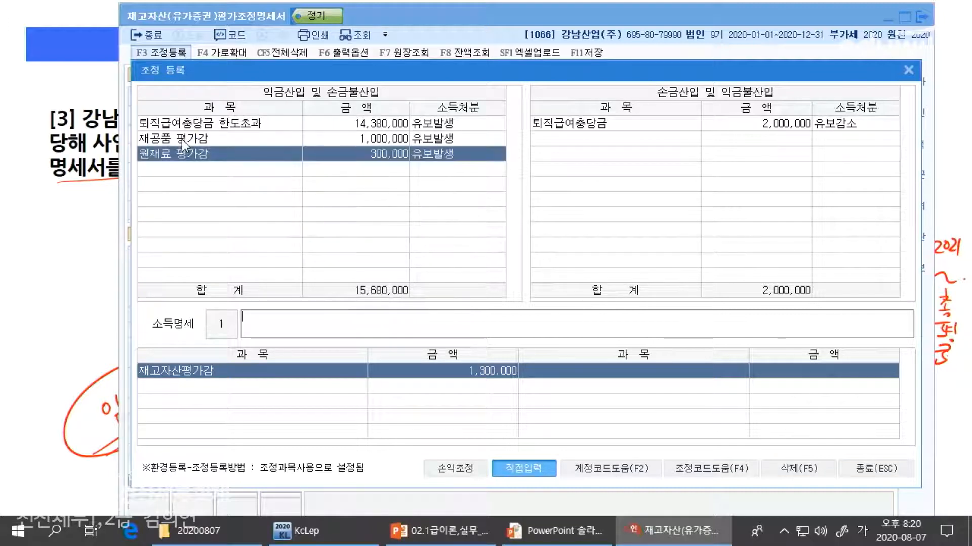
{"action": "key", "text": "Return"}
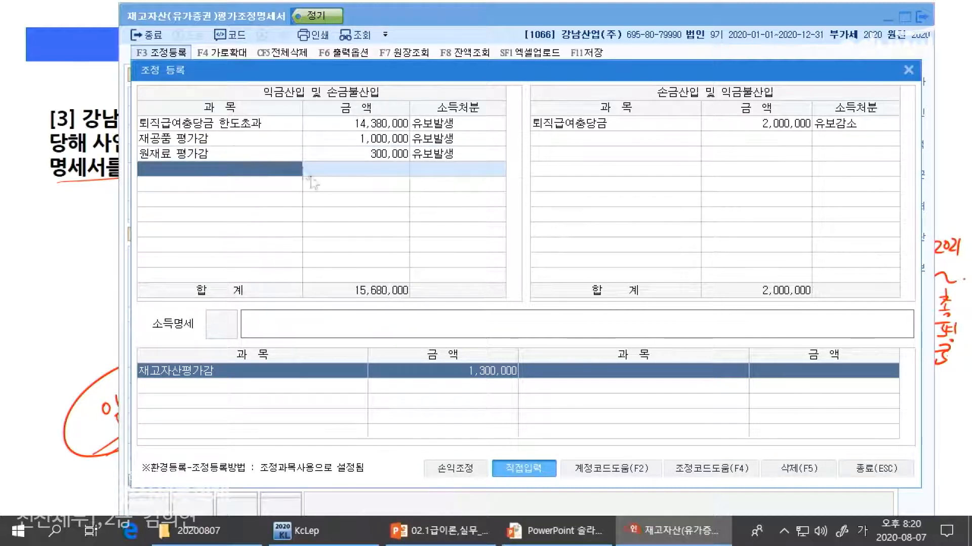
Step: Review the registered adjustments and their 소득처분, close 조정 등록, and recheck the 재공품 and 원재료 amounts in the statement
{"action": "left_click", "coordinate": [406, 155]}
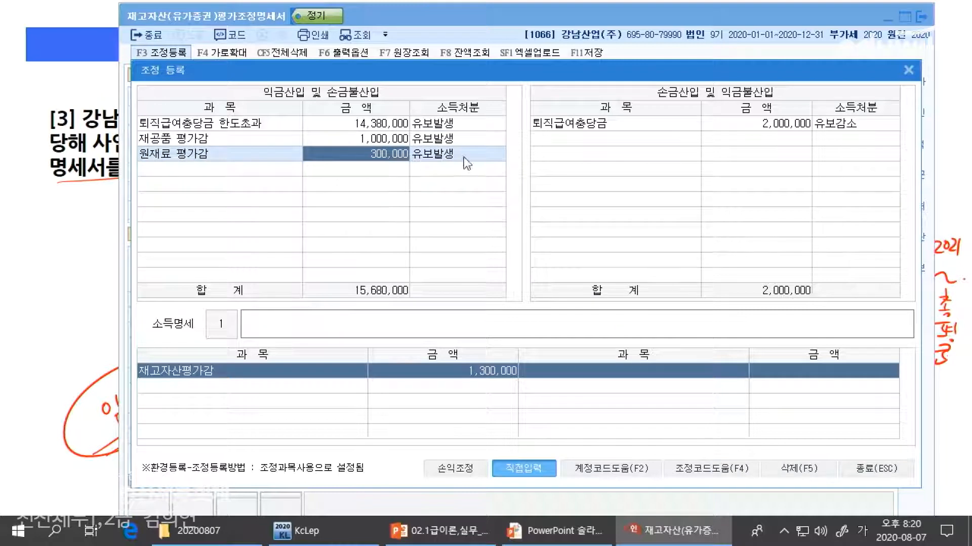
{"action": "left_click", "coordinate": [459, 153]}
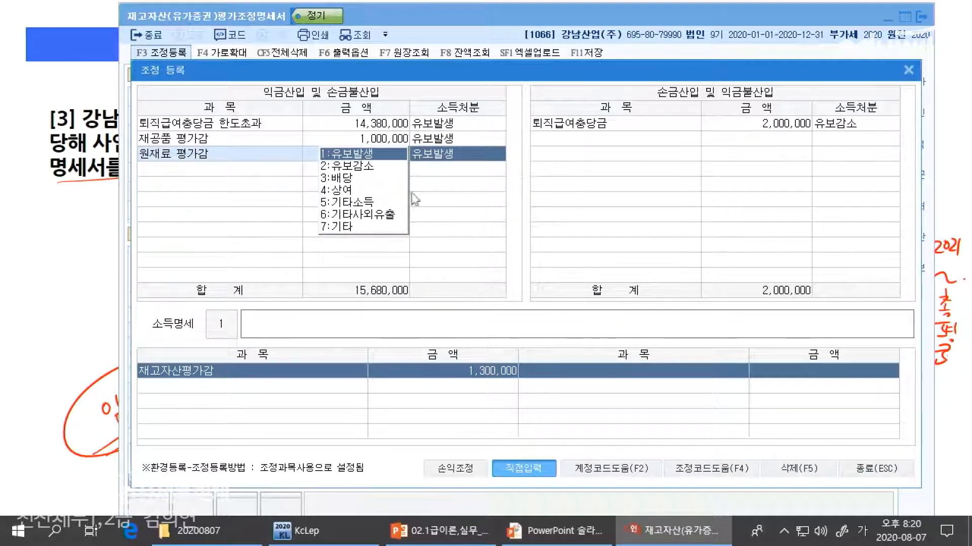
{"action": "left_click", "coordinate": [814, 163]}
{"action": "left_click", "coordinate": [780, 121]}
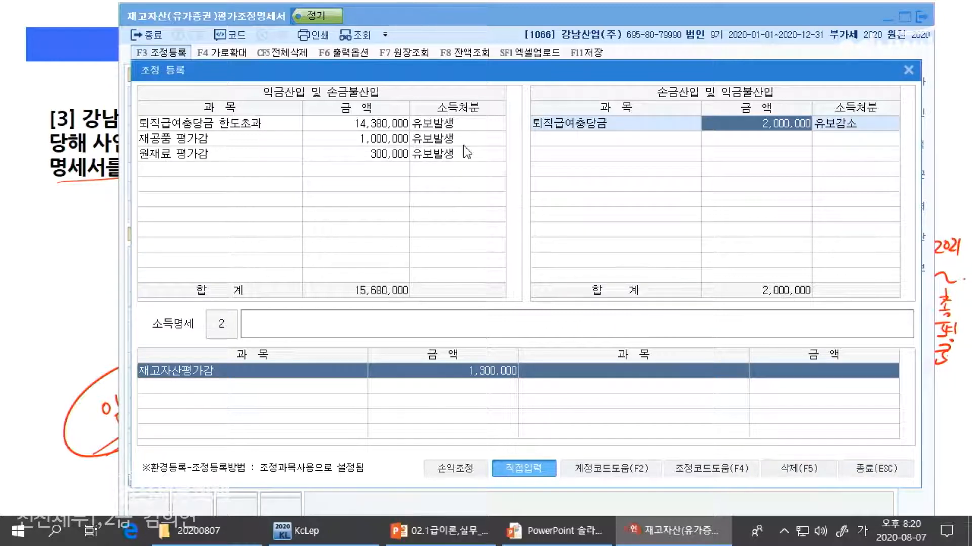
{"action": "left_click", "coordinate": [197, 175]}
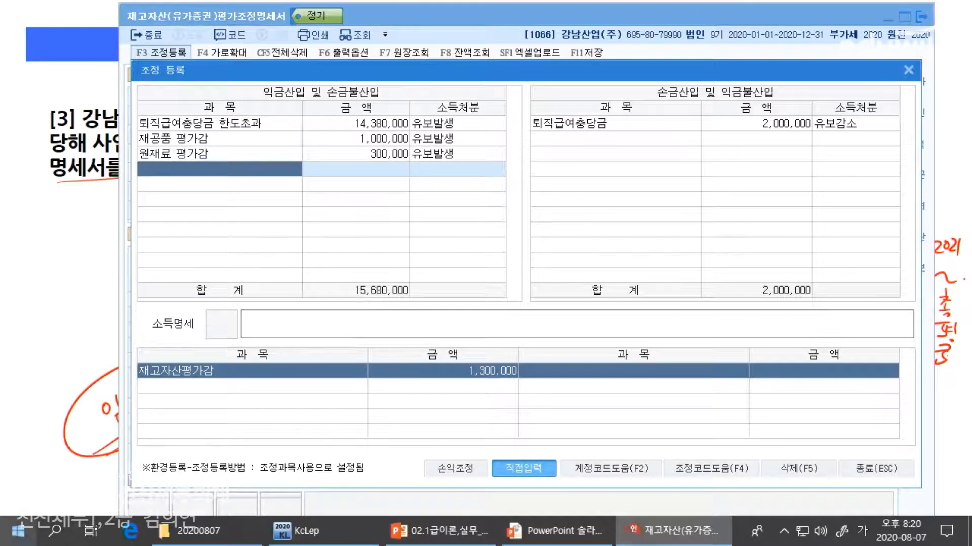
{"action": "left_click", "coordinate": [876, 468]}
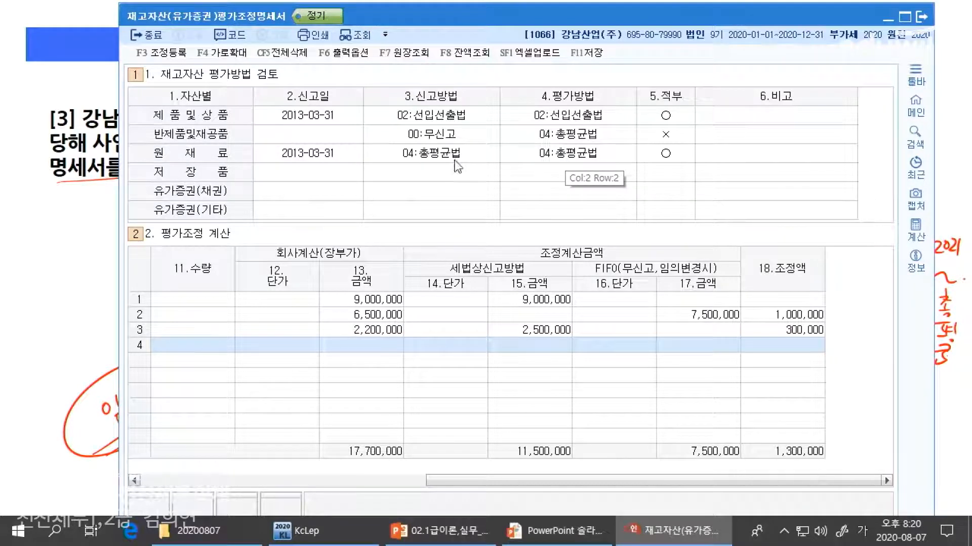
{"action": "left_click", "coordinate": [380, 314]}
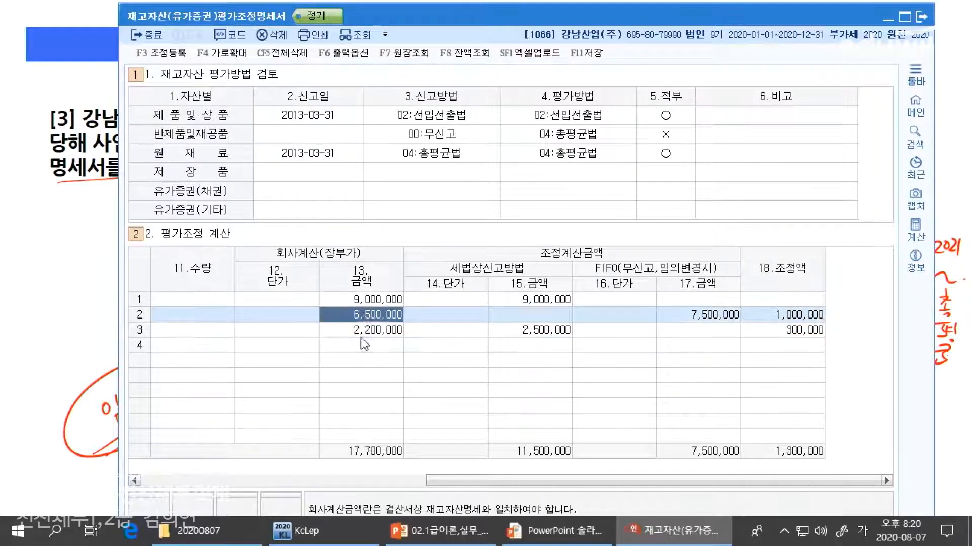
{"action": "left_click", "coordinate": [397, 331]}
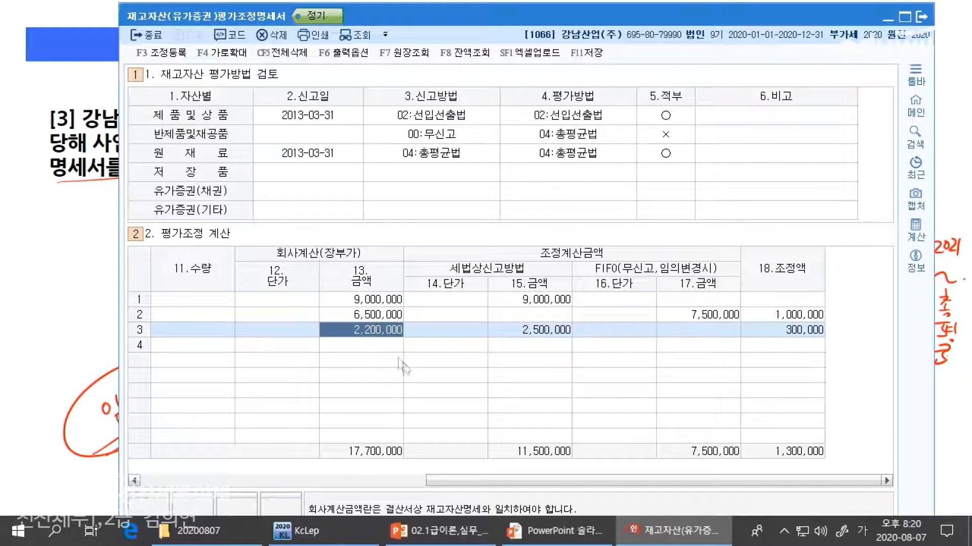
{"action": "left_click", "coordinate": [728, 316]}
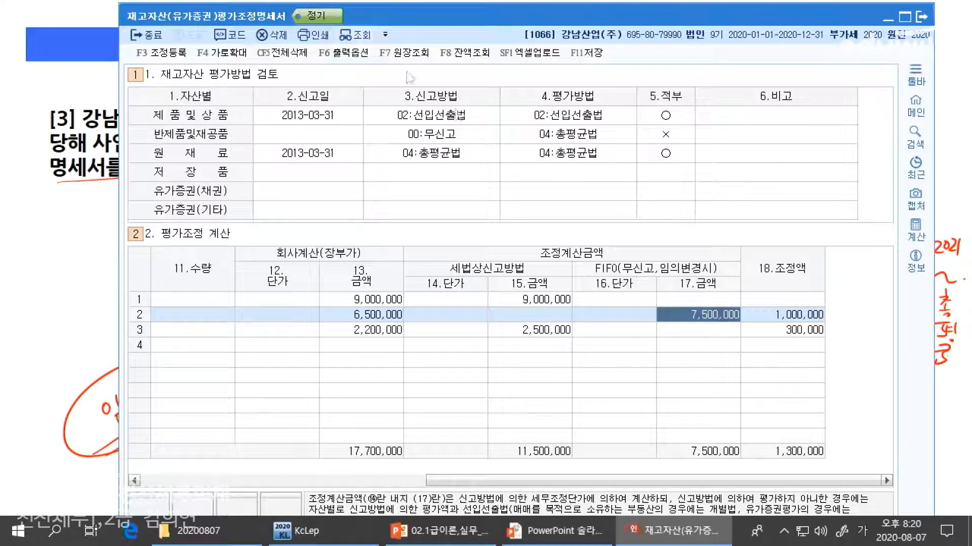
Step: Return to the slide show and advance to exercise [4] for 아름상사(주)
{"action": "left_click", "coordinate": [44, 281]}
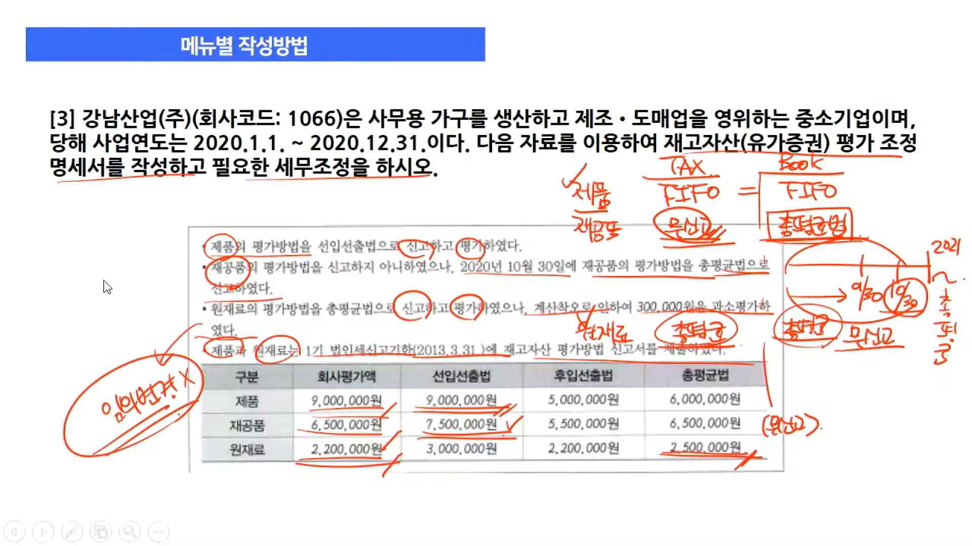
{"action": "key", "text": "Right"}
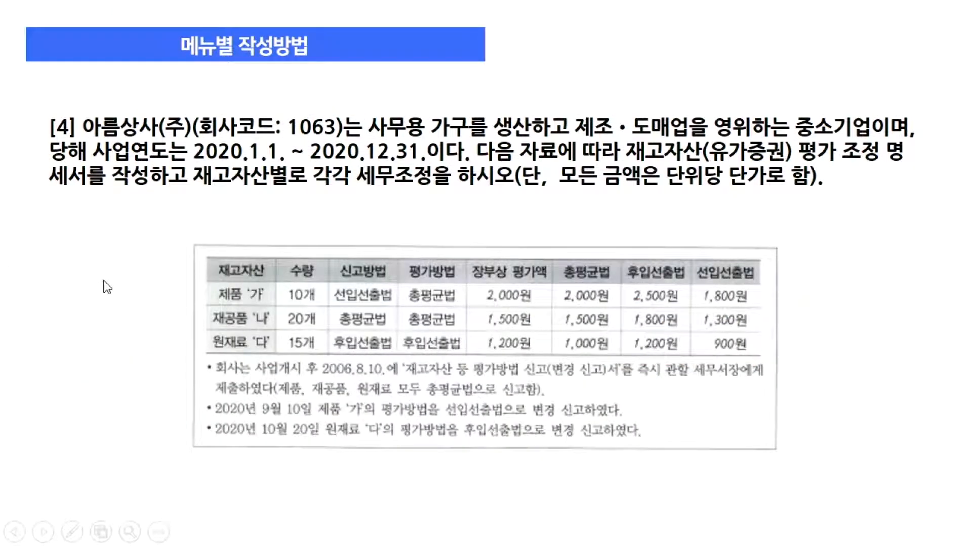